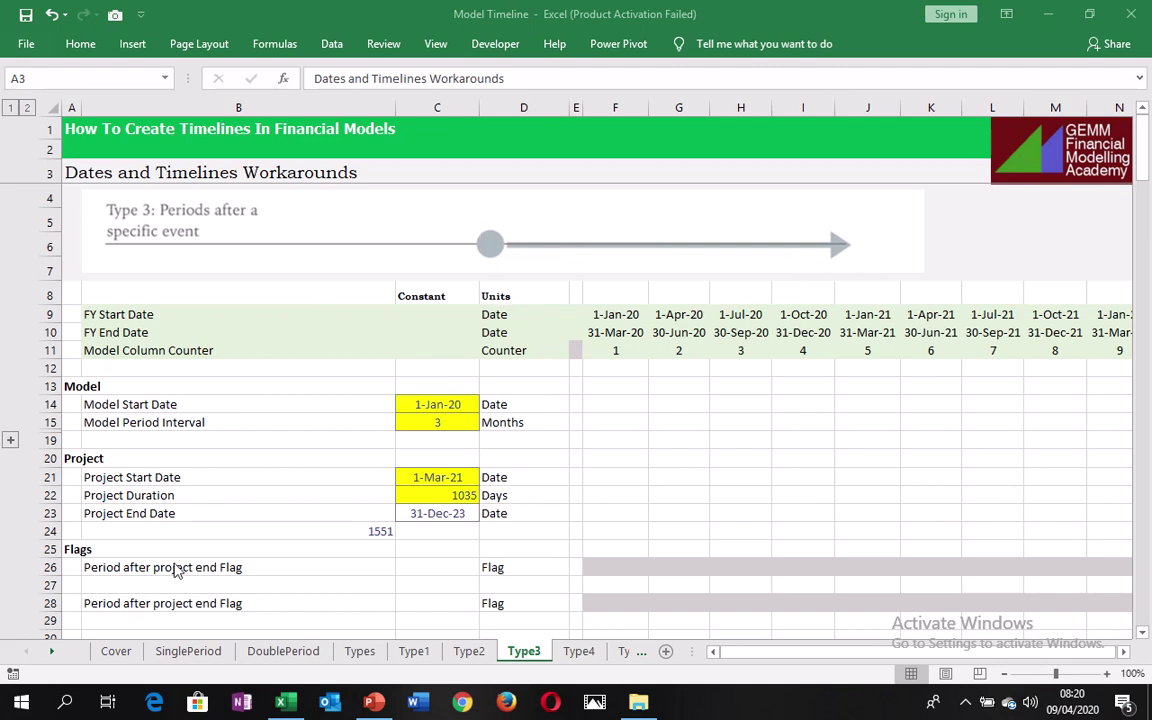
- Check the row 26 flag label and the project end date formula in C23
left_click(112, 582)
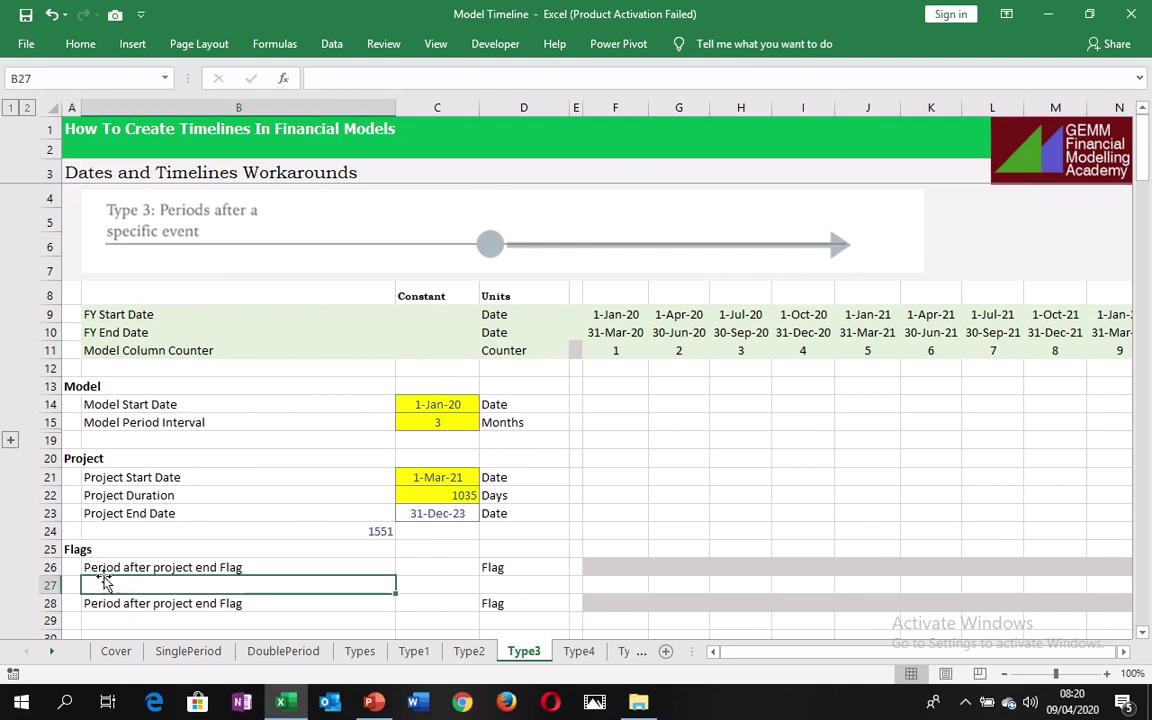
left_click(92, 567)
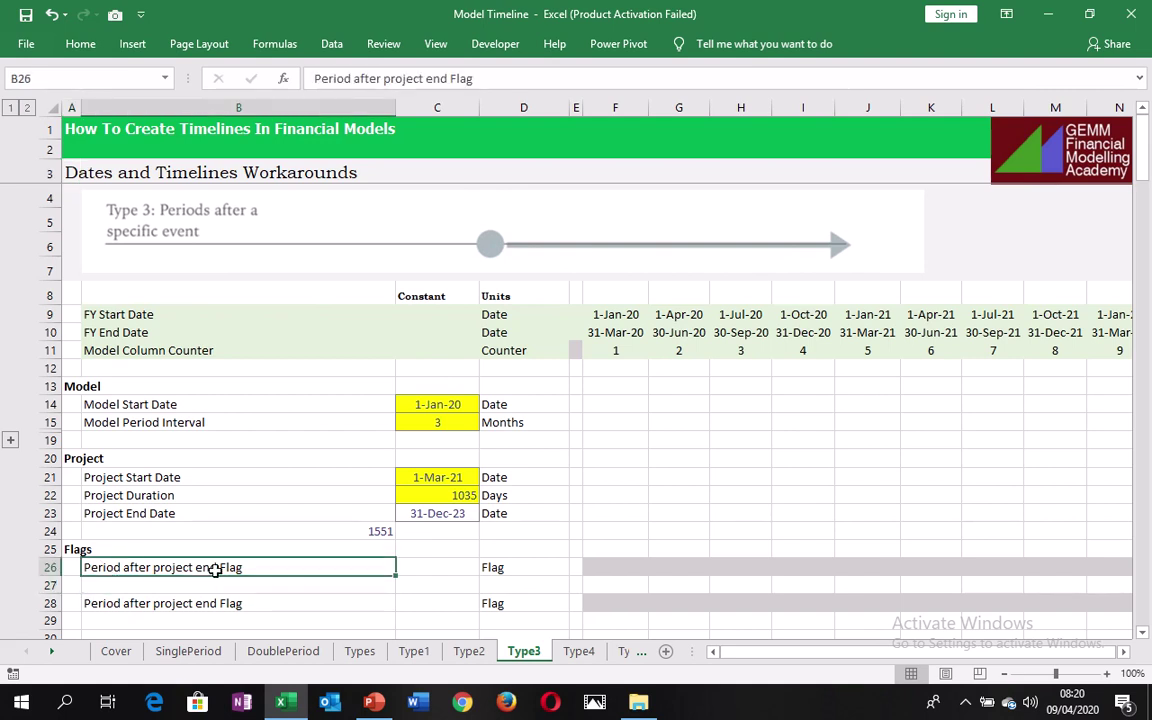
left_click(460, 516)
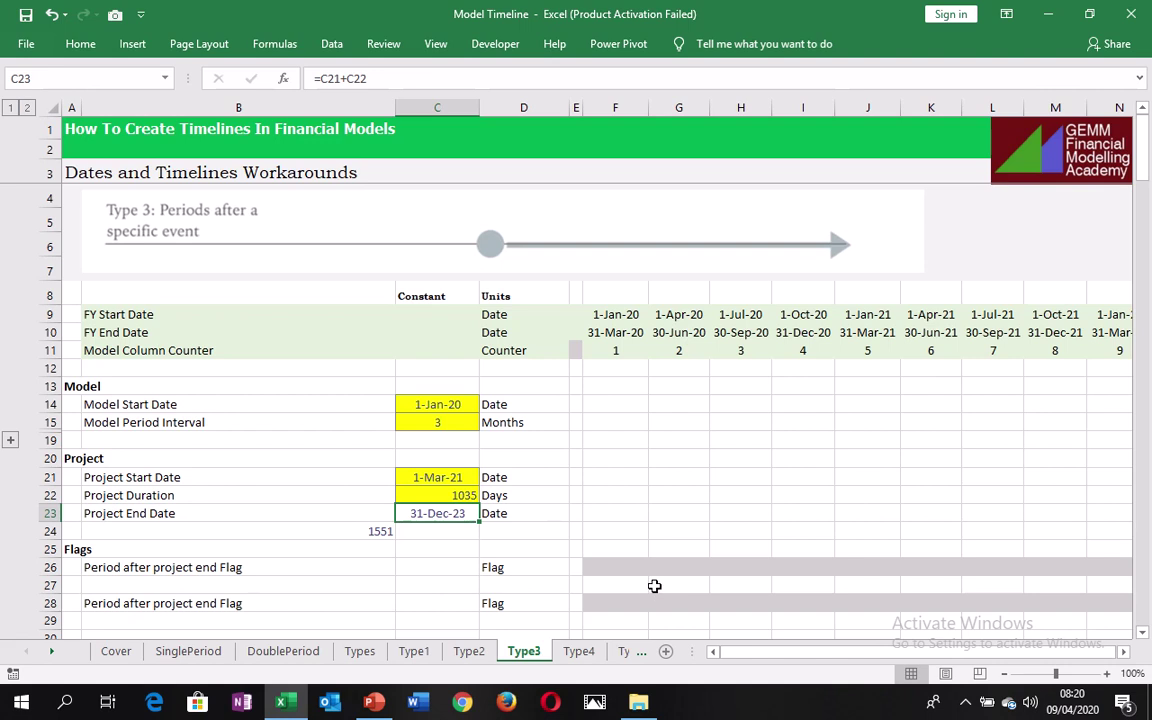
- Enter =IF(F10>$C$23,1,0) in F26 to flag periods ending after project end
left_click(624, 573)
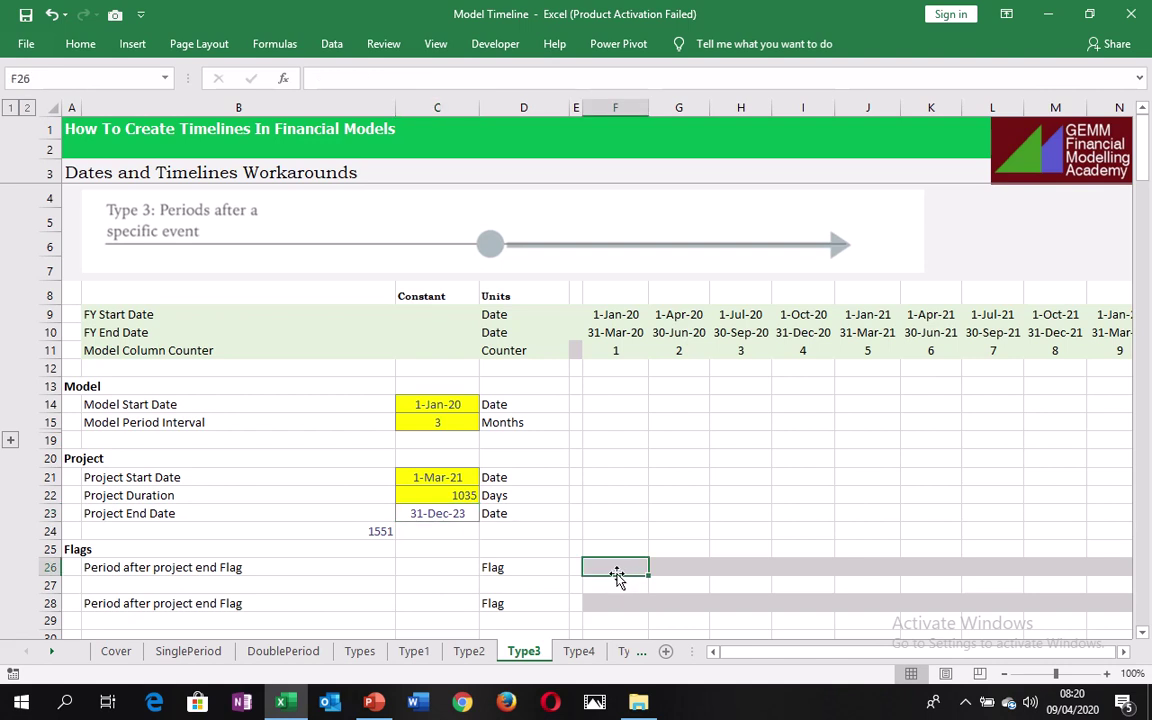
type("=")
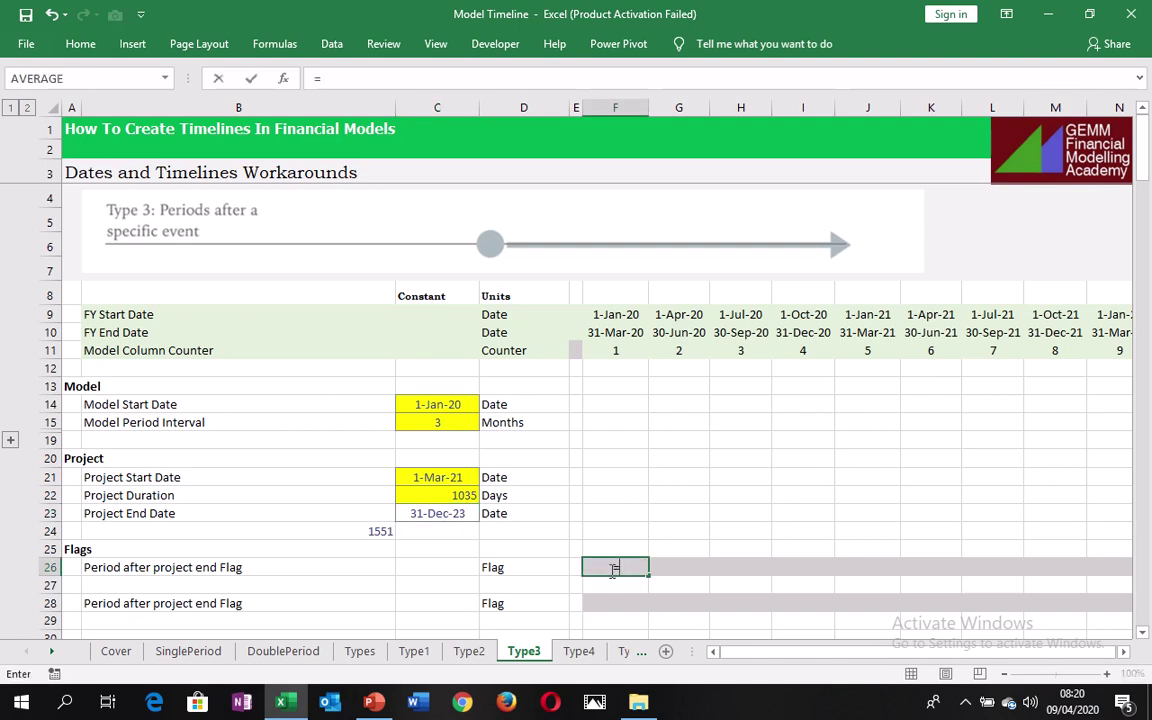
type("if")
key("Tab")
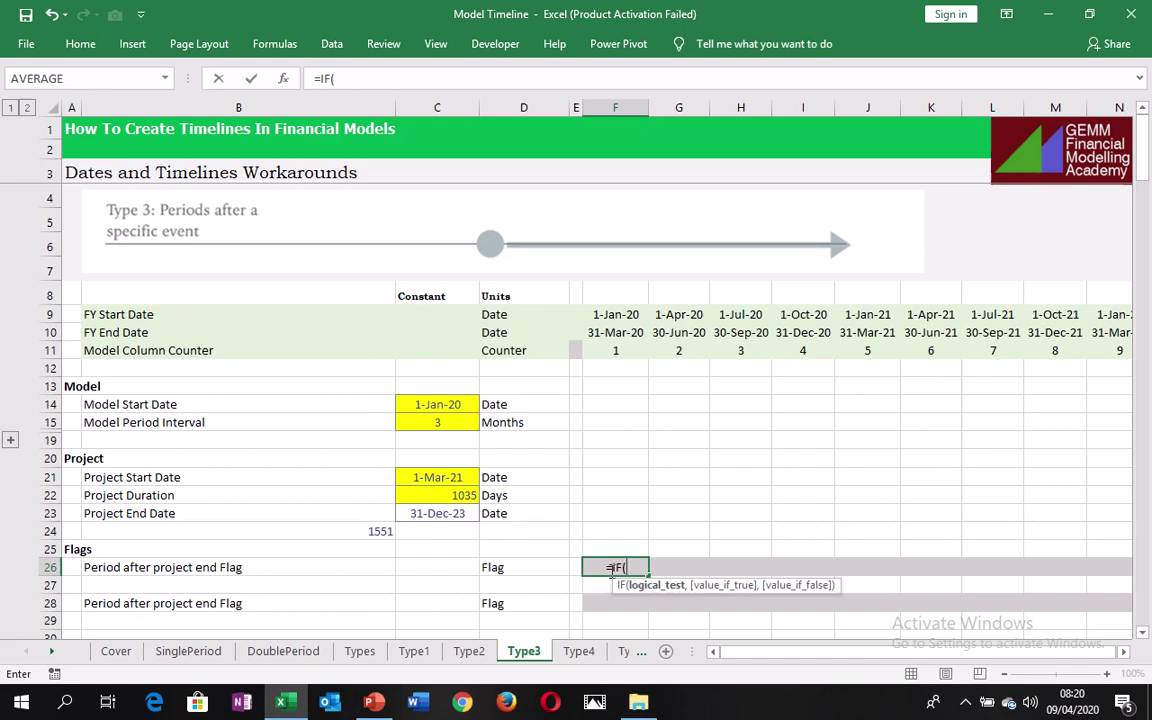
left_click(607, 336)
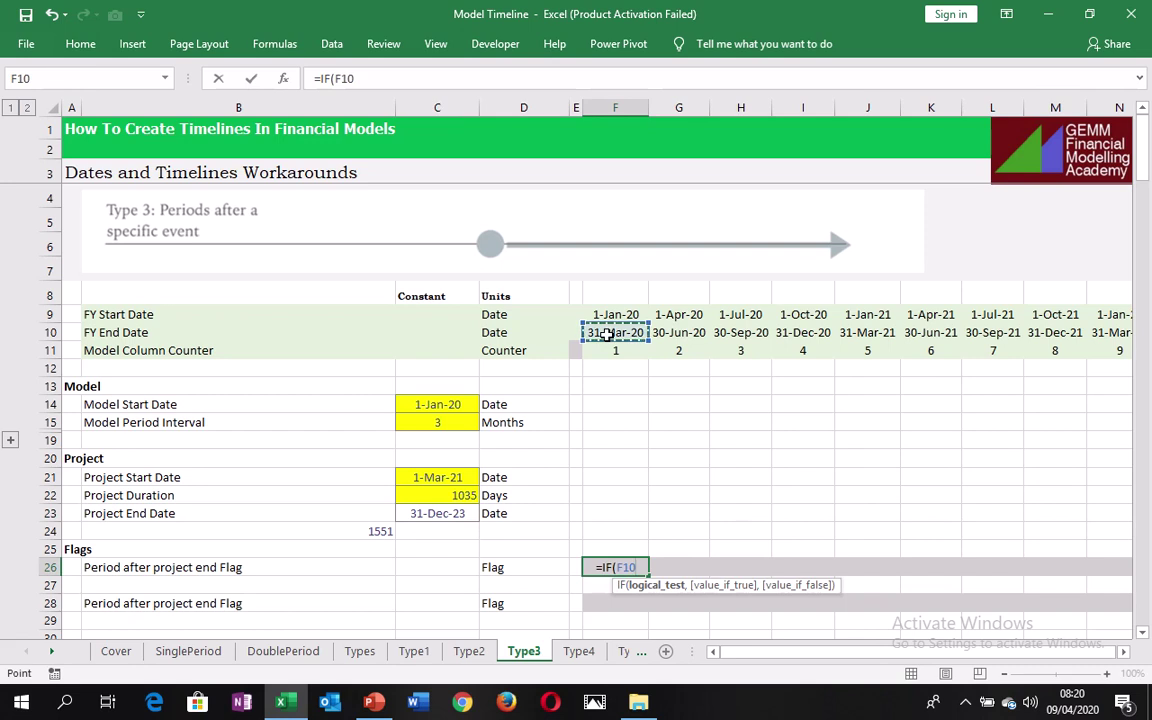
type(">")
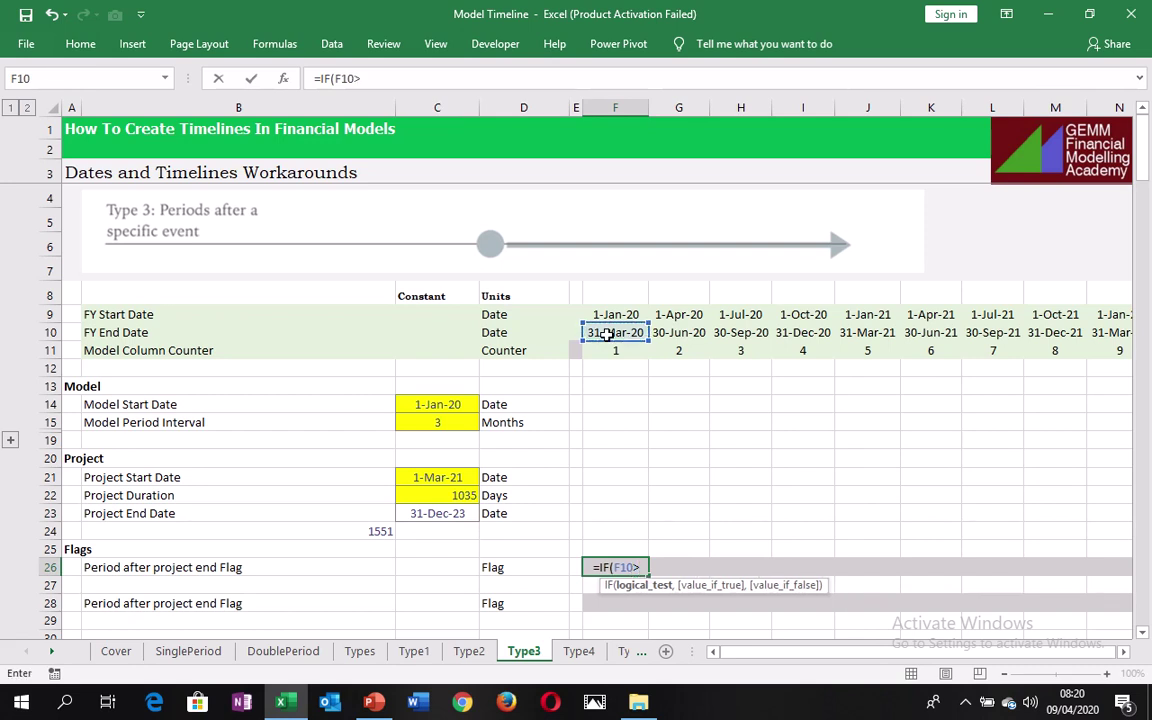
left_click(435, 511)
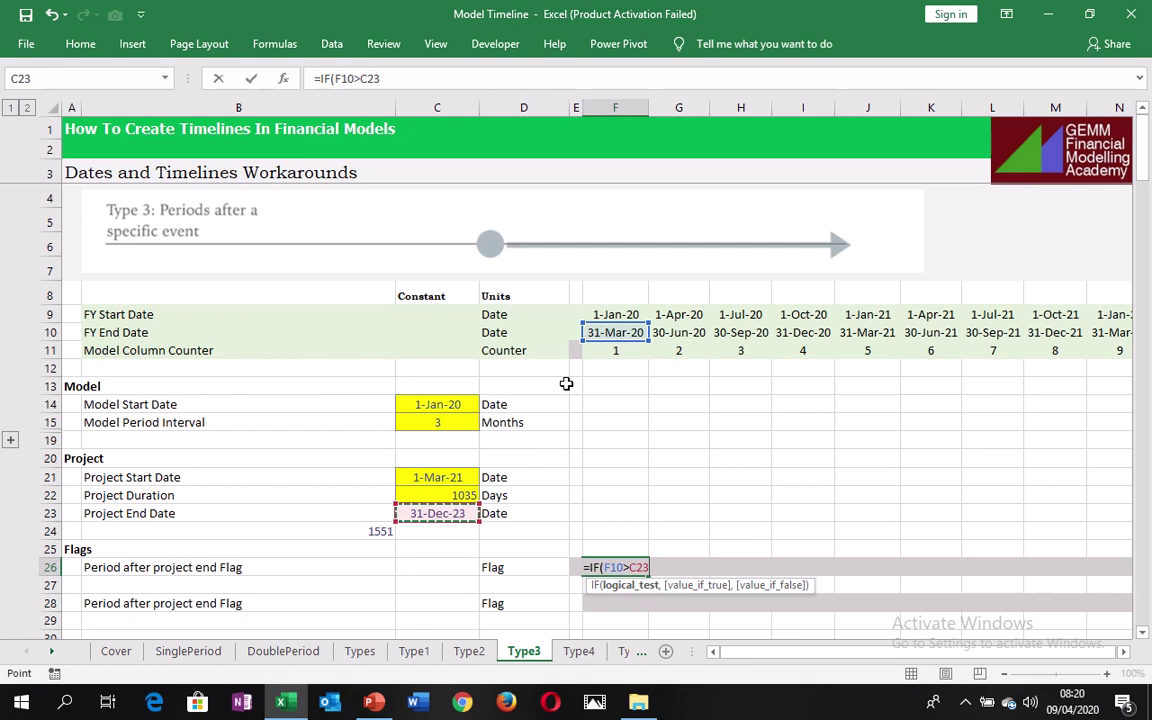
key("F4")
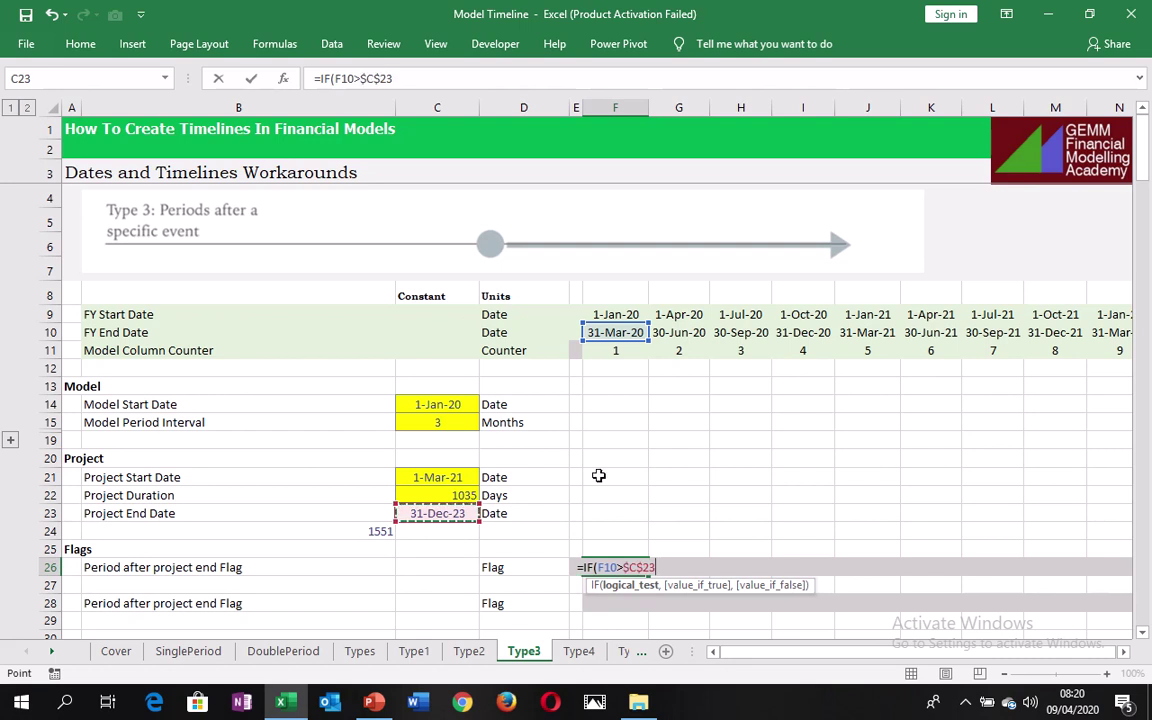
type(",")
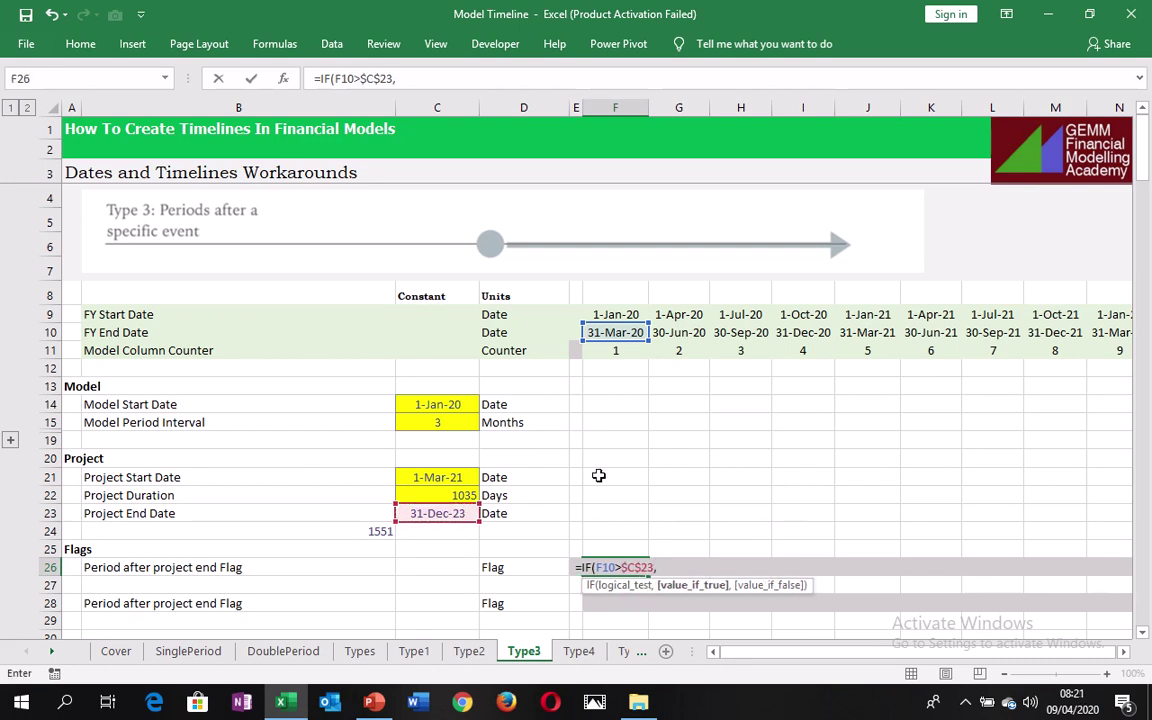
type("1,0")
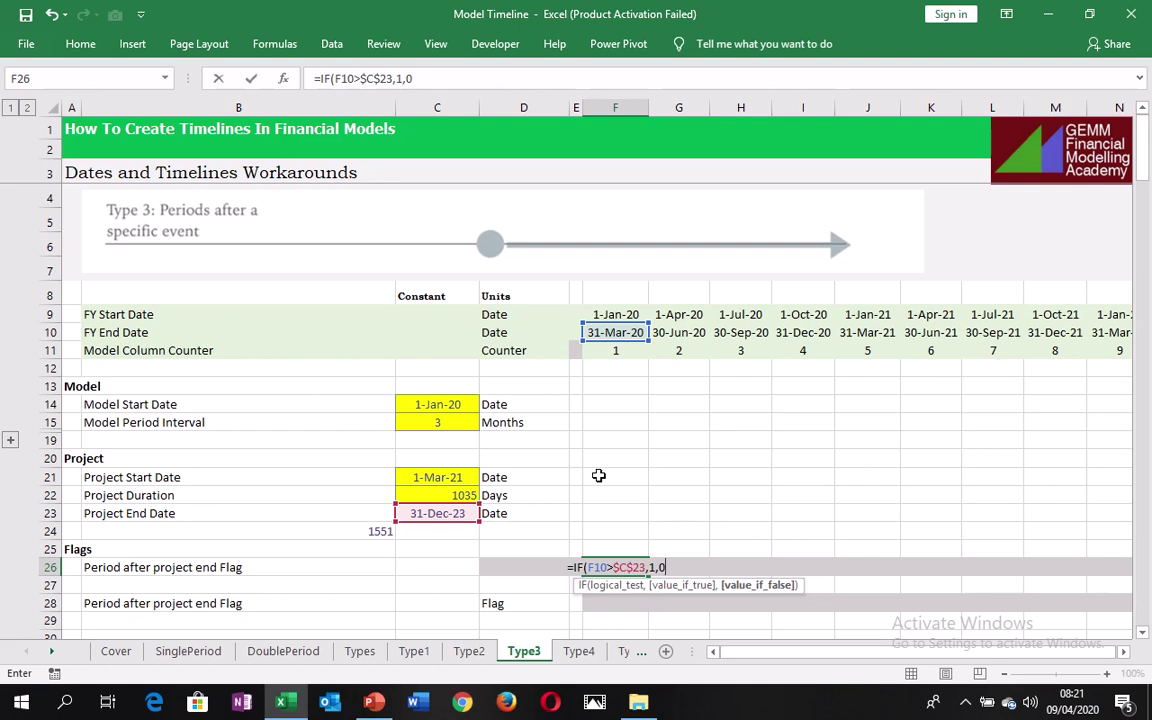
type(")")
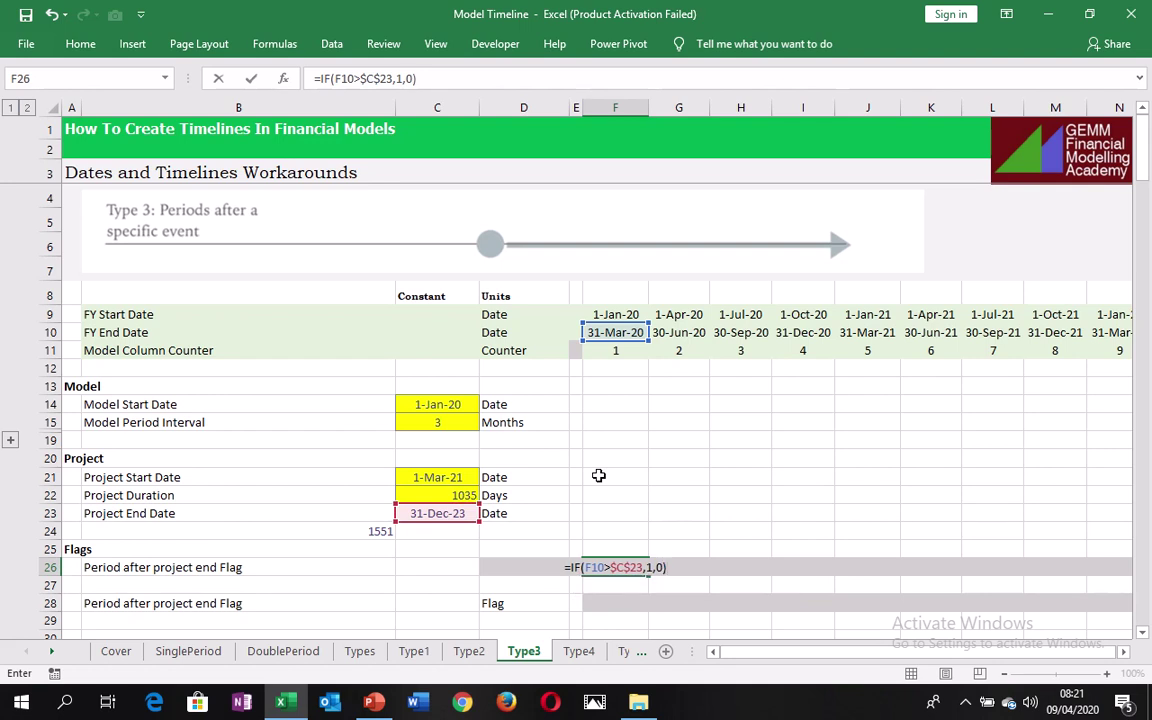
key("ctrl+Return")
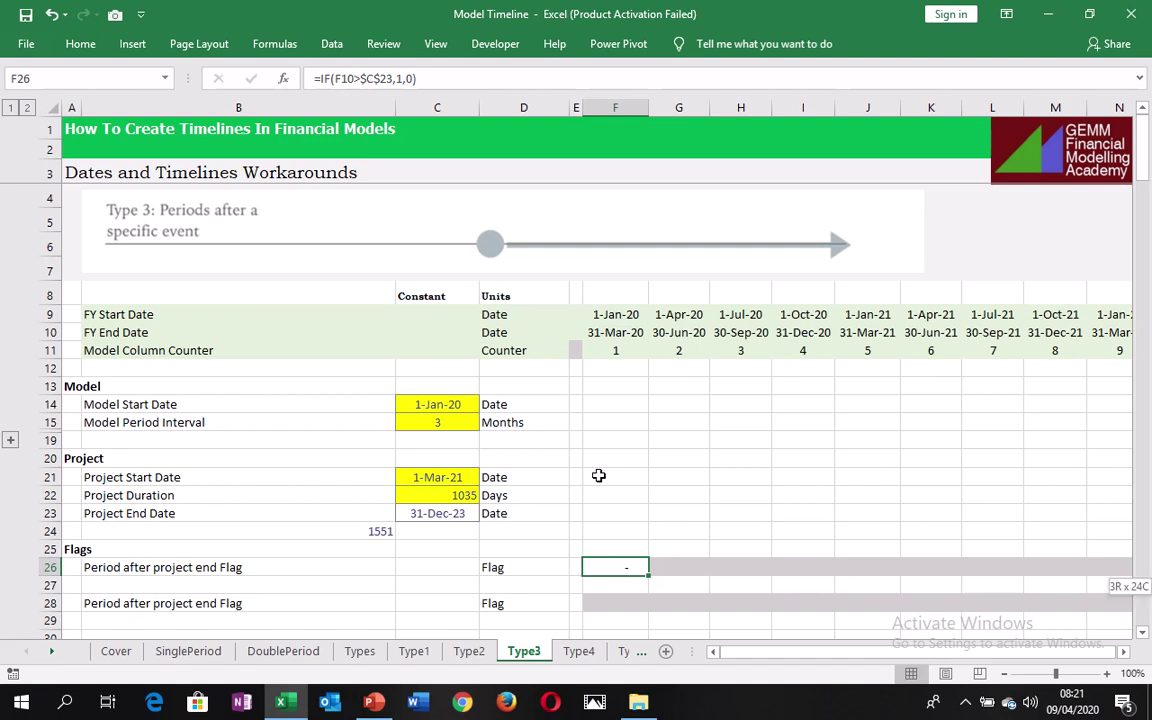
- Fill the F26 flag formula right across row 26 to AC26 and check the first and last flags
key("ctrl+shift+Right")
key("ctrl+r")
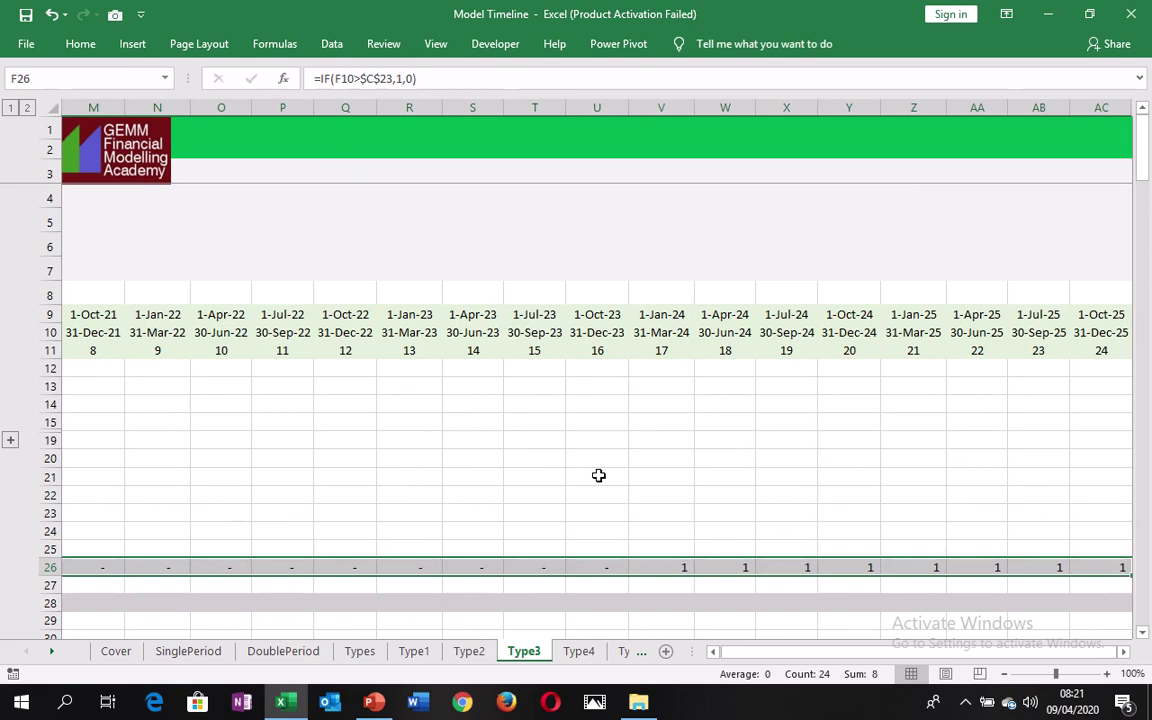
key("ctrl+Left")
key("ctrl+Left")
key("ctrl+Right")
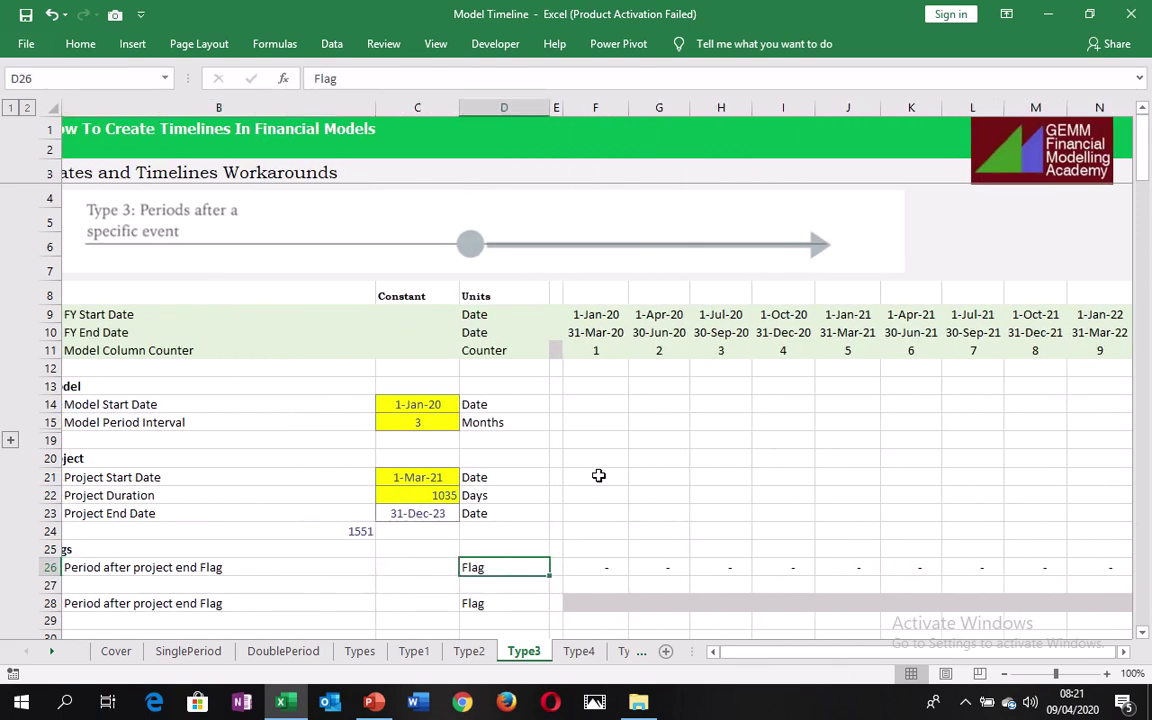
key("Left")
key("Up")
key("Up")
key("Up")
key("Down")
key("Down")
key("Down")
key("Right")
key("ctrl+Right")
key("ctrl+Right")
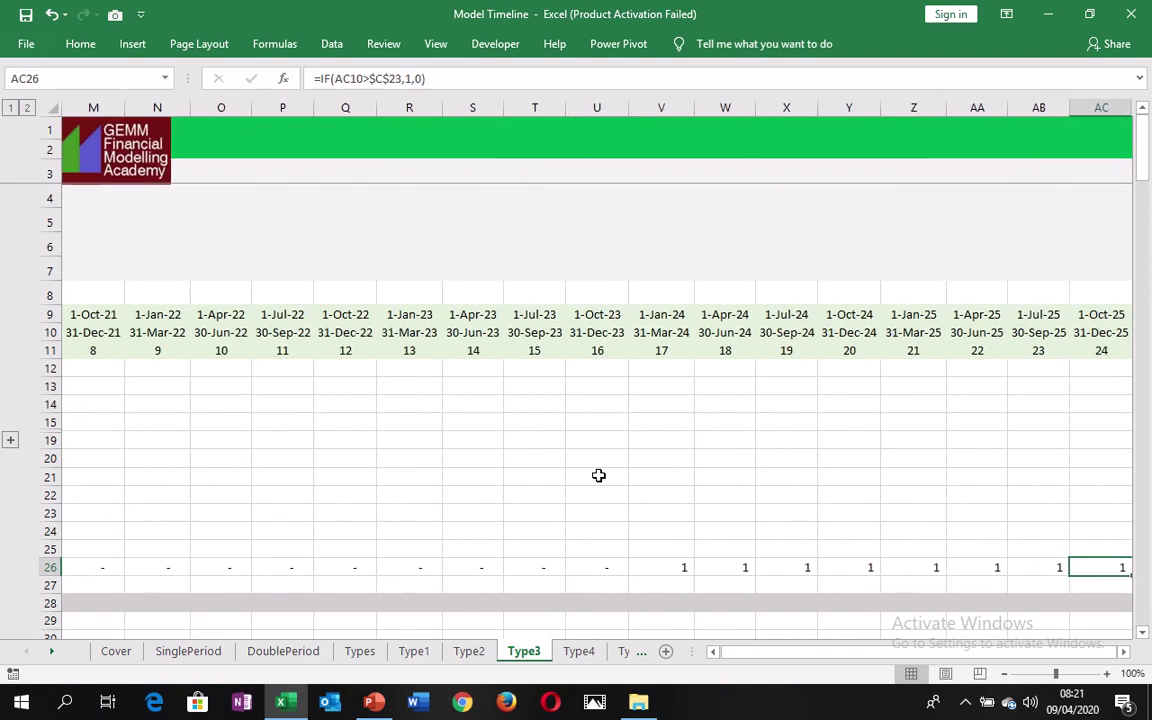
key("ctrl+Left")
key("ctrl+Right")
- Compare column V, the first period flagged 1, with its dates and neighbouring flags
key("Left")
key("Left")
key("Left")
key("Left")
key("Left")
key("Left")
key("Left")
key("ctrl+space")
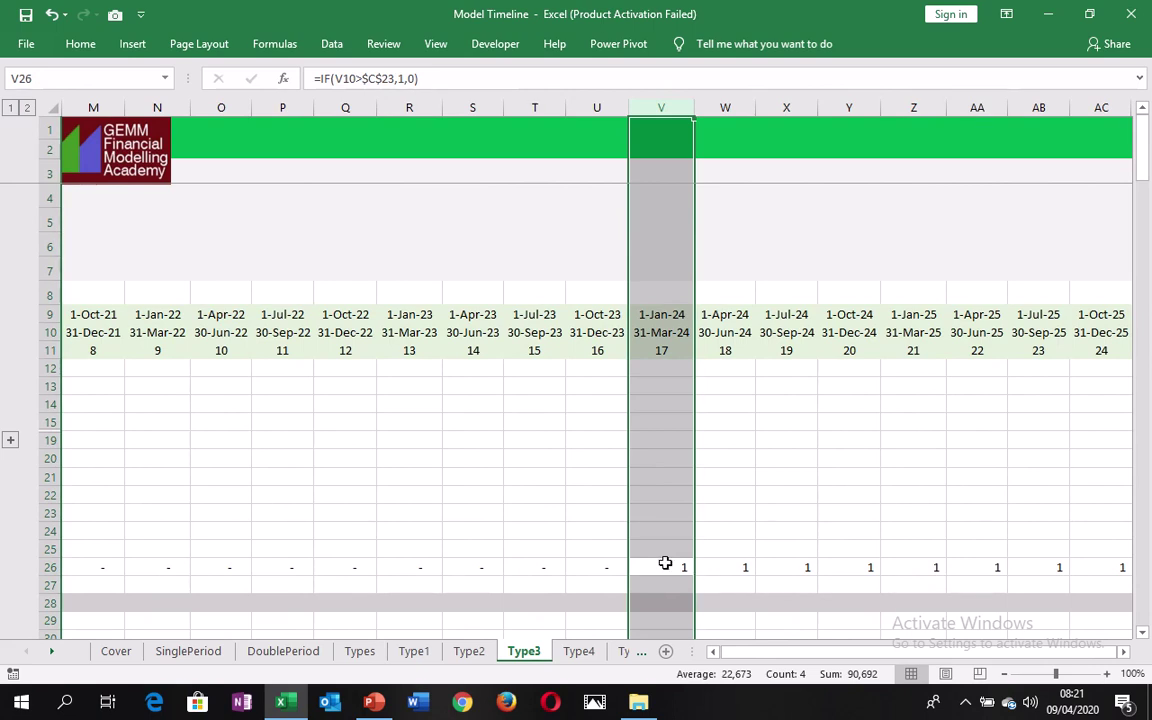
left_click(665, 566)
left_click(665, 566)
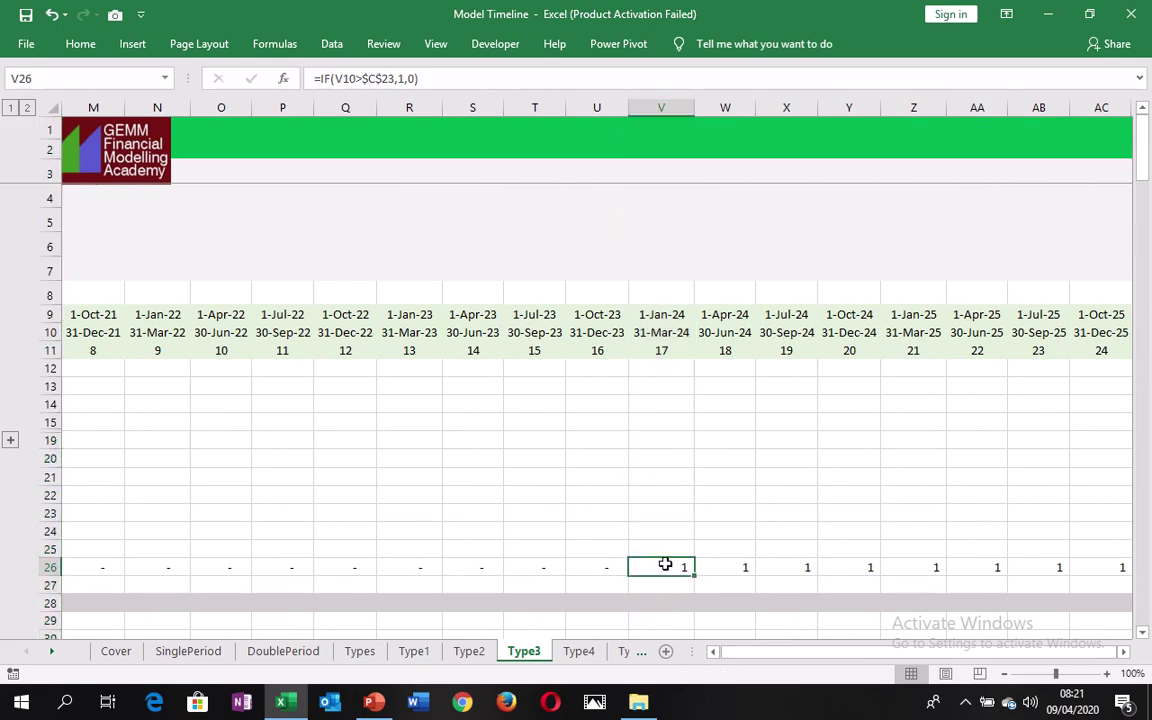
key("shift+Right")
key("shift+Right")
key("shift+Right")
key("shift+Right")
key("shift+Right")
key("shift+Right")
key("shift+Right")
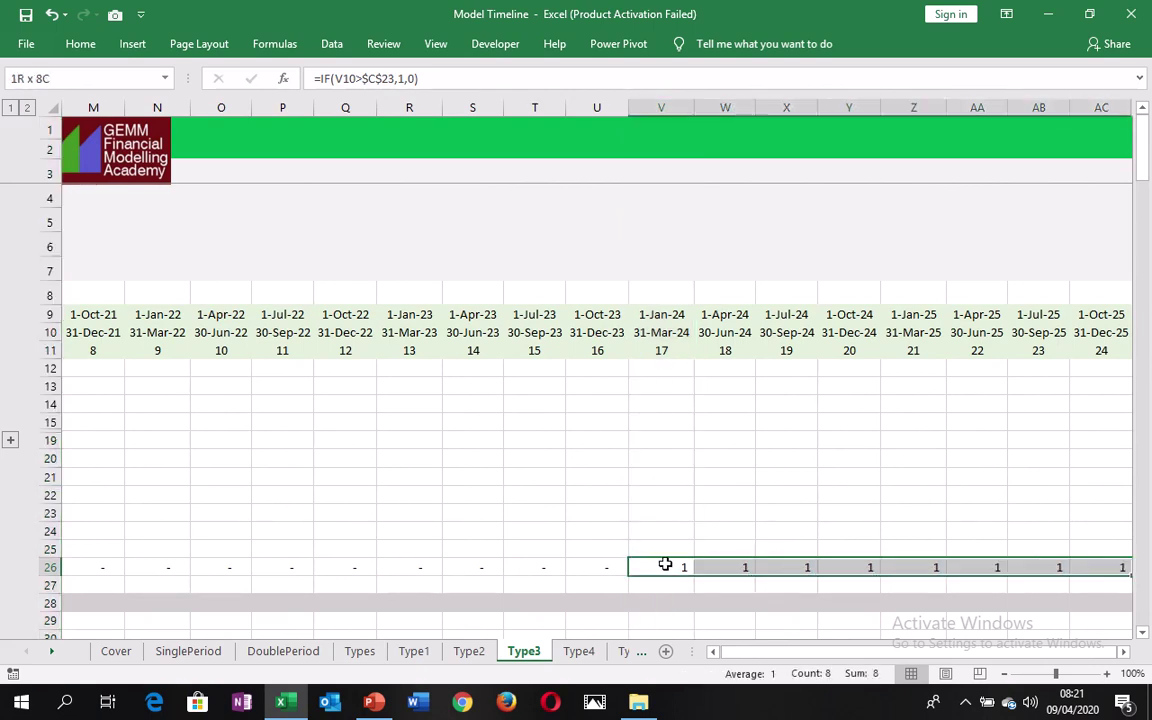
key("Left")
key("Left")
key("Left")
key("Left")
key("Left")
key("Left")
key("Left")
key("Left")
key("Left")
key("Left")
key("Left")
key("Left")
key("Left")
key("Left")
key("Left")
key("Left")
key("Left")
key("Left")
key("Left")
key("Left")
key("Left")
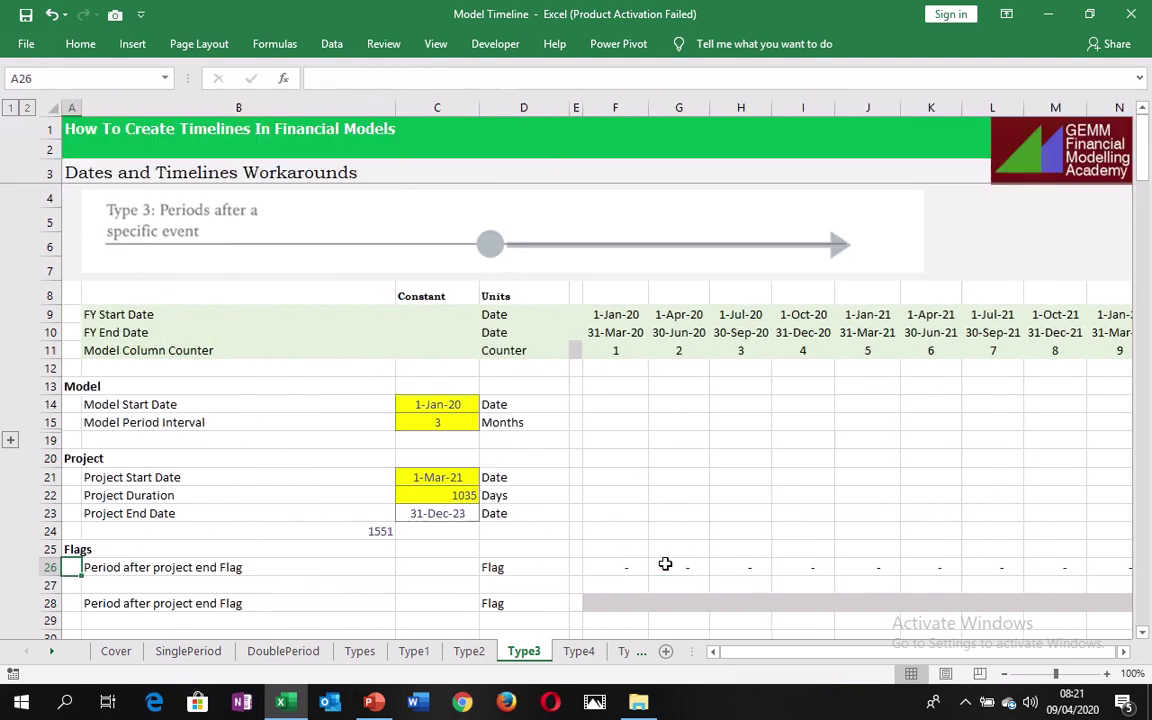
key("Right")
key("Right")
key("Right")
key("Left")
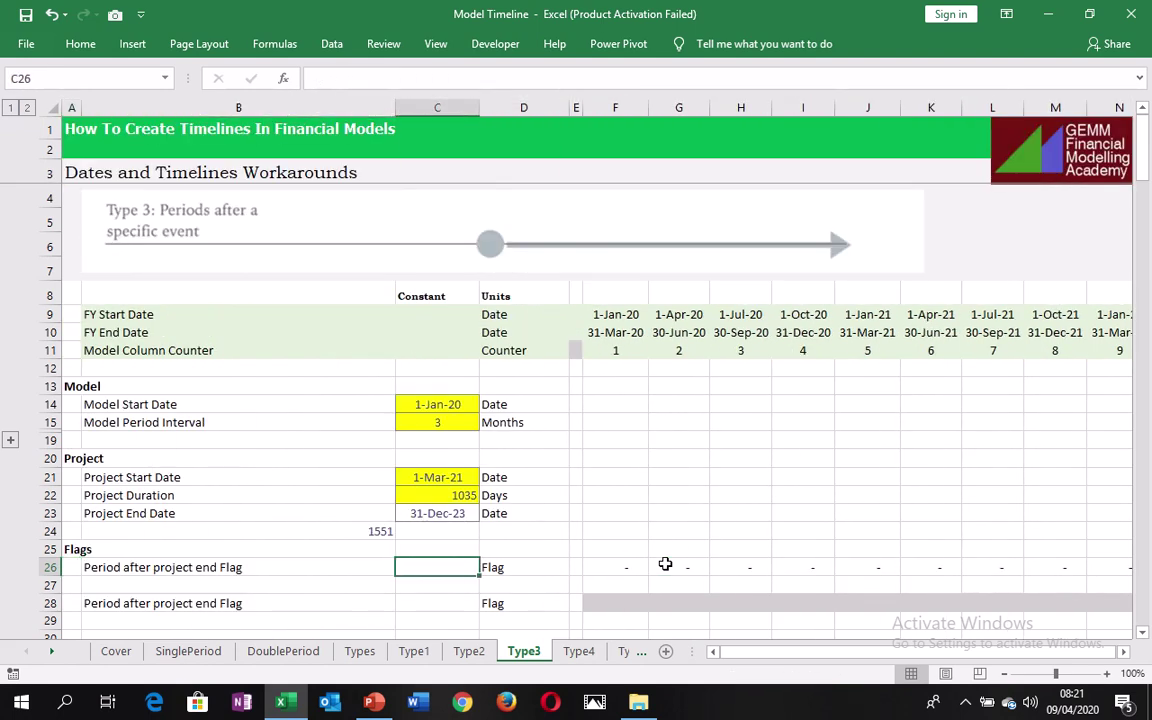
- Change the C21 project start date to 01/06/2021 and check the new 1-Apr-24 end date
left_click(442, 477)
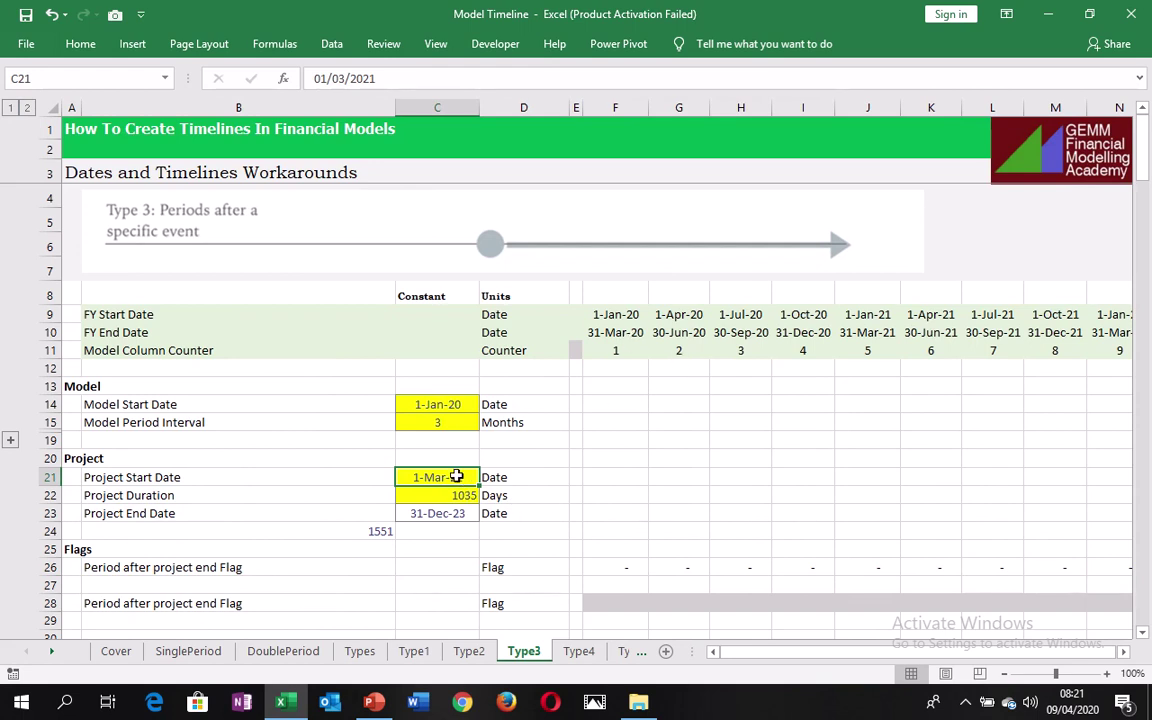
left_click(345, 80)
key("BackSpace")
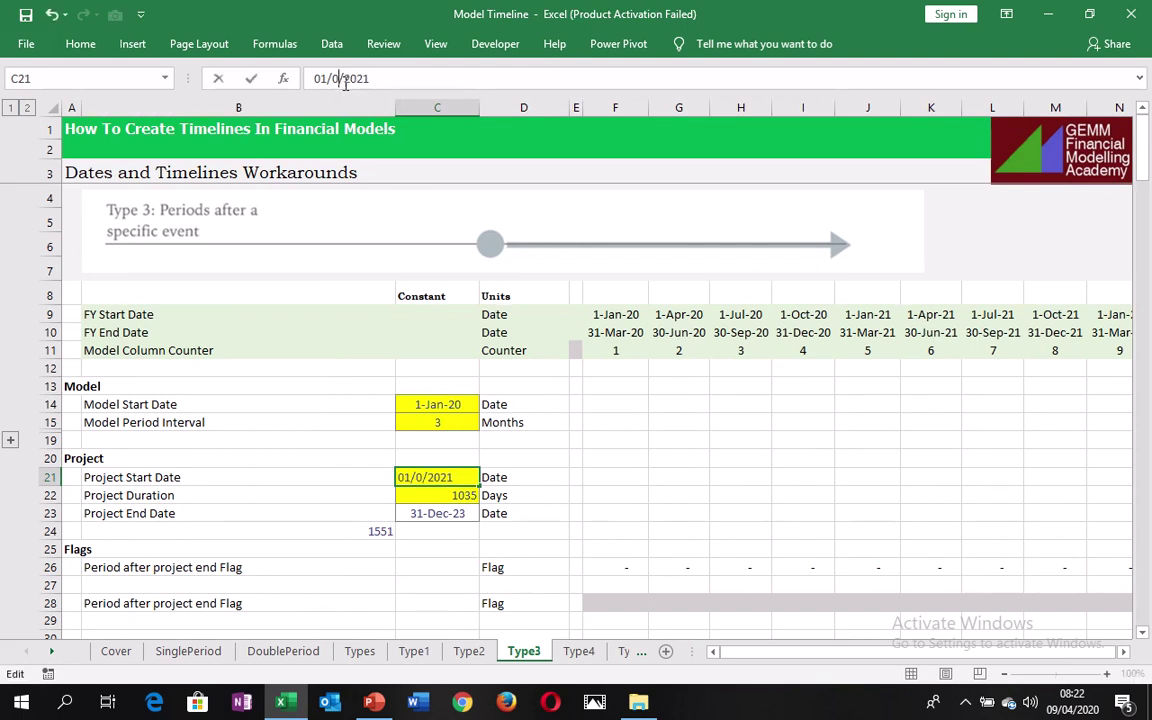
type("6")
key("Return")
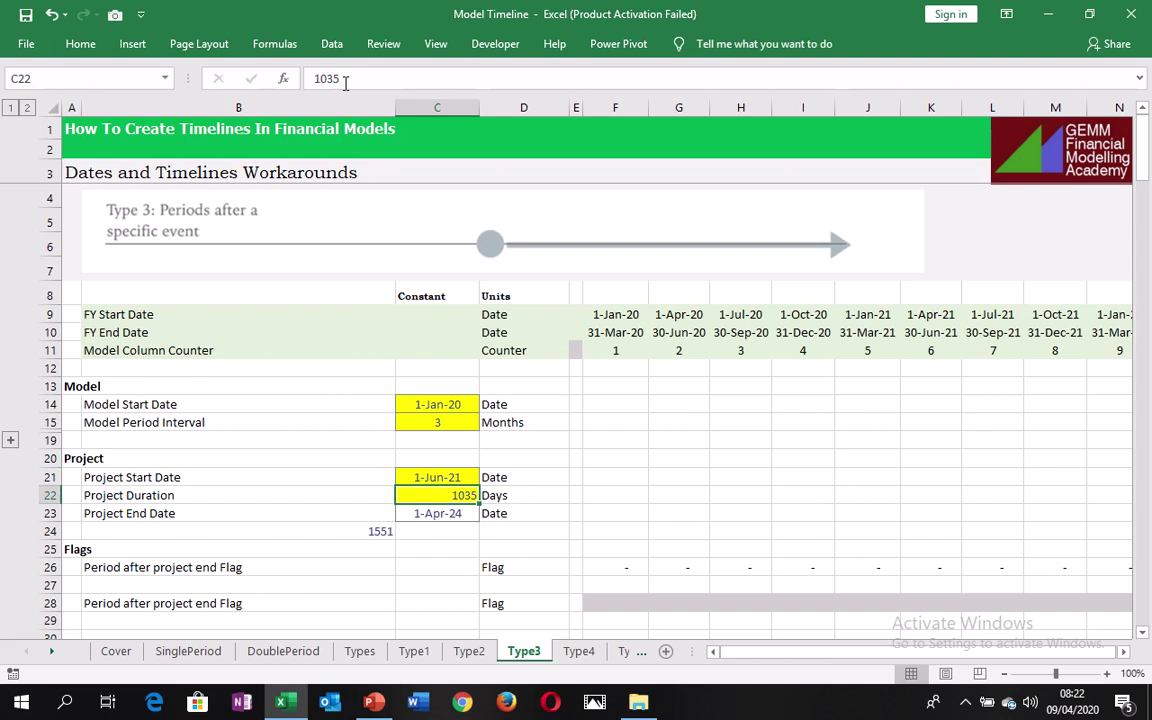
key("Down")
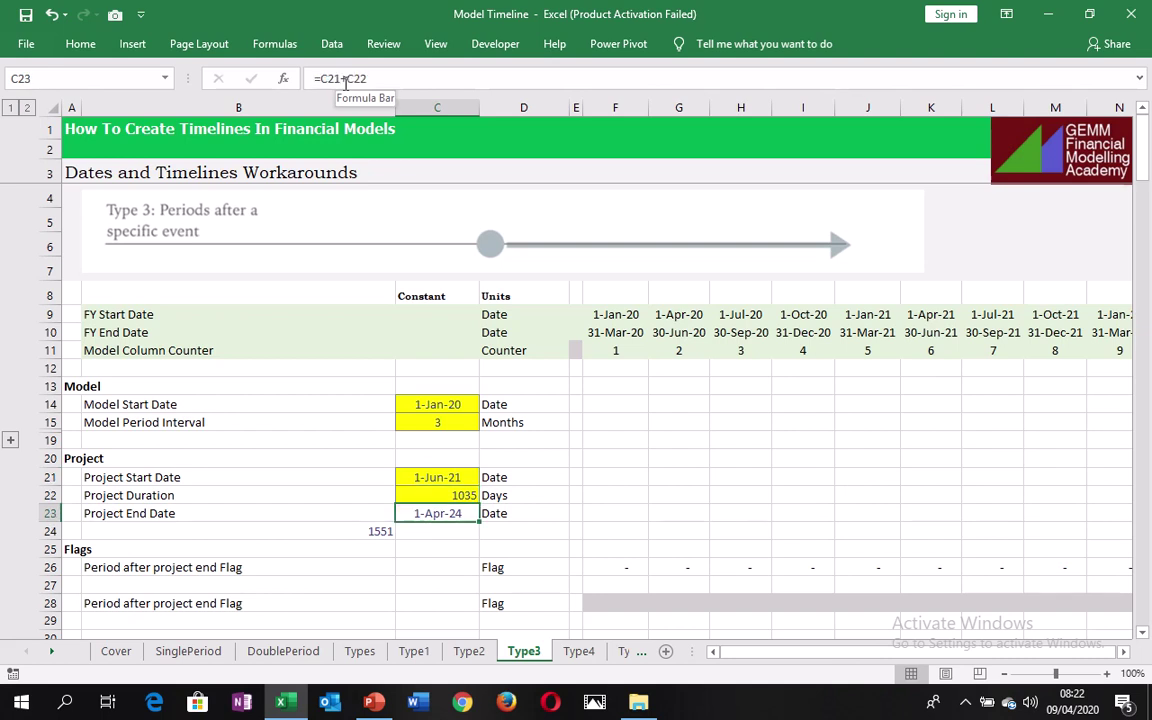
left_click(627, 572)
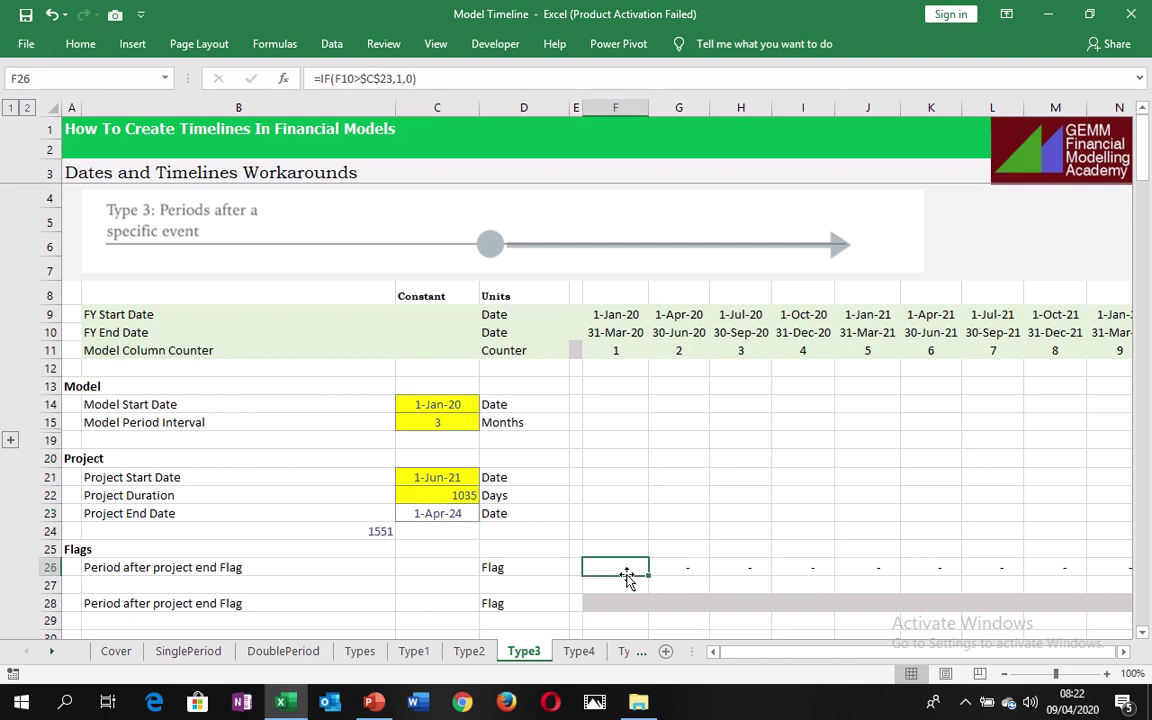
key("ctrl+shift+Right")
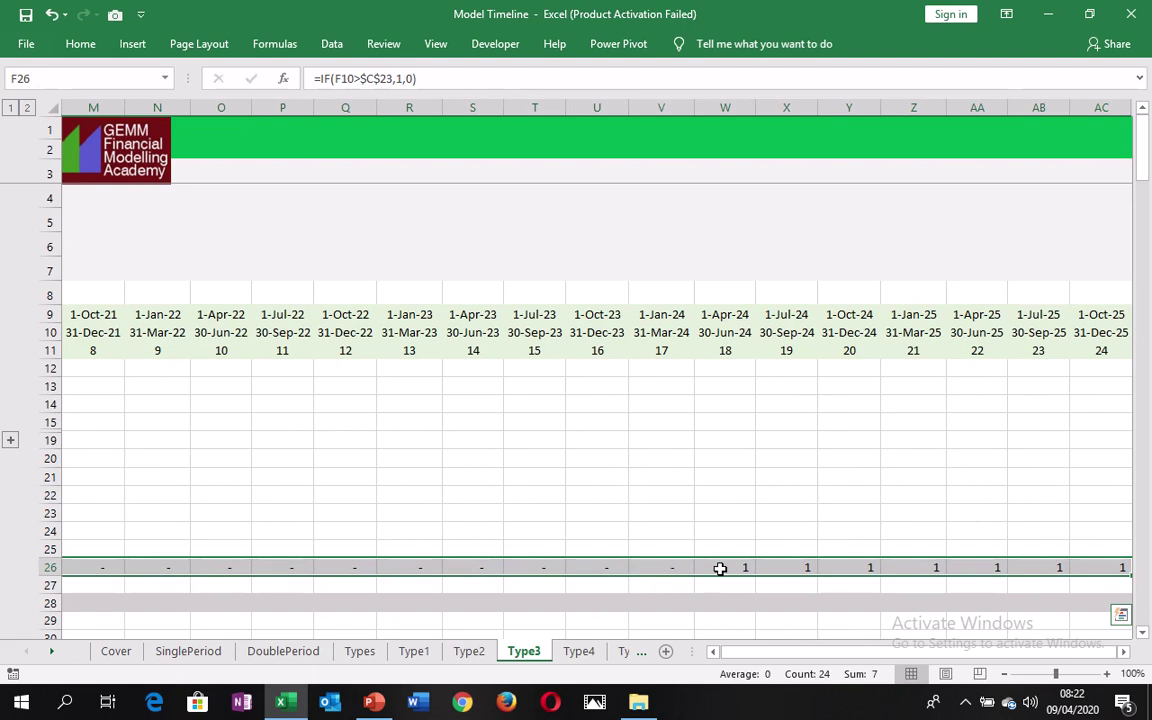
left_click(731, 314)
key("ctrl+space")
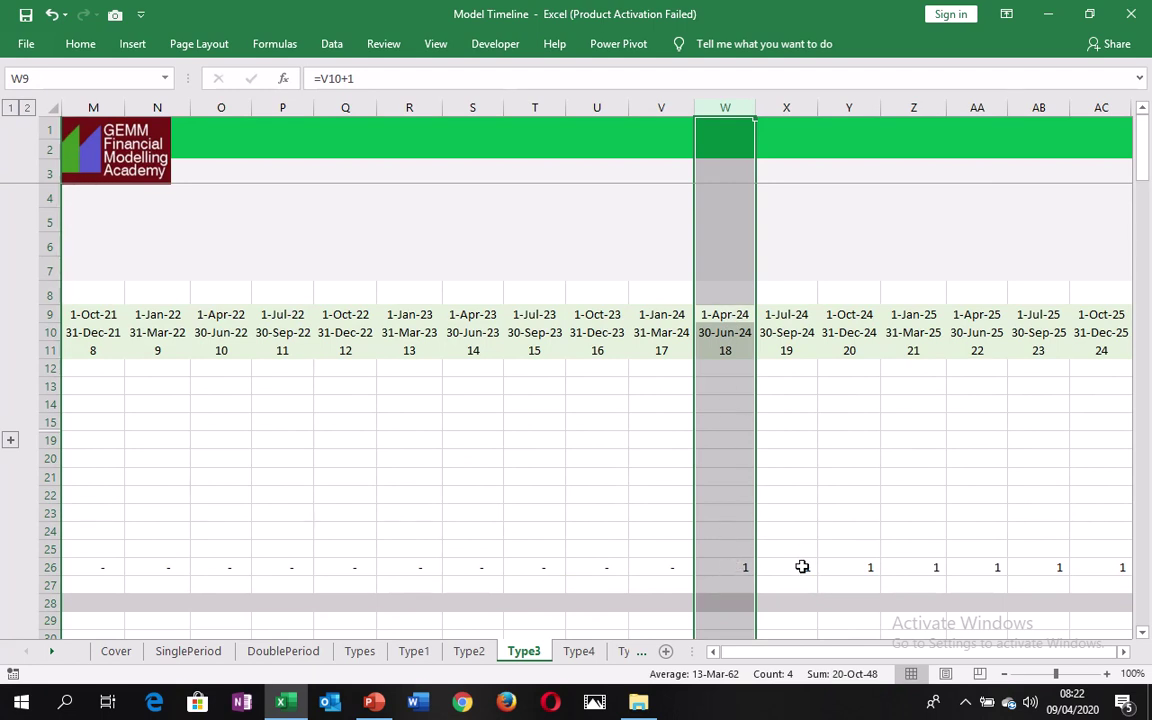
left_click(736, 568)
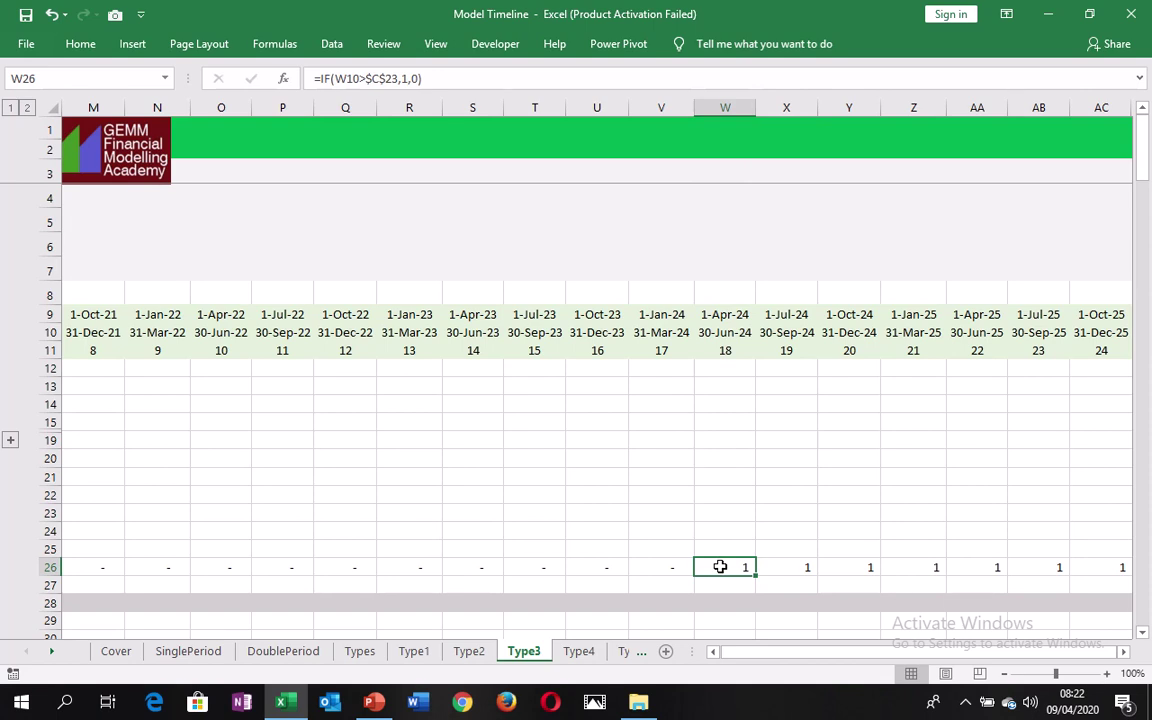
key("Left")
key("Left")
key("Left")
key("Left")
key("Left")
key("Left")
key("Left")
key("Left")
key("Left")
key("Left")
key("Left")
key("Left")
key("Left")
key("Left")
key("Left")
key("Left")
key("Left")
key("Left")
key("Left")
key("Left")
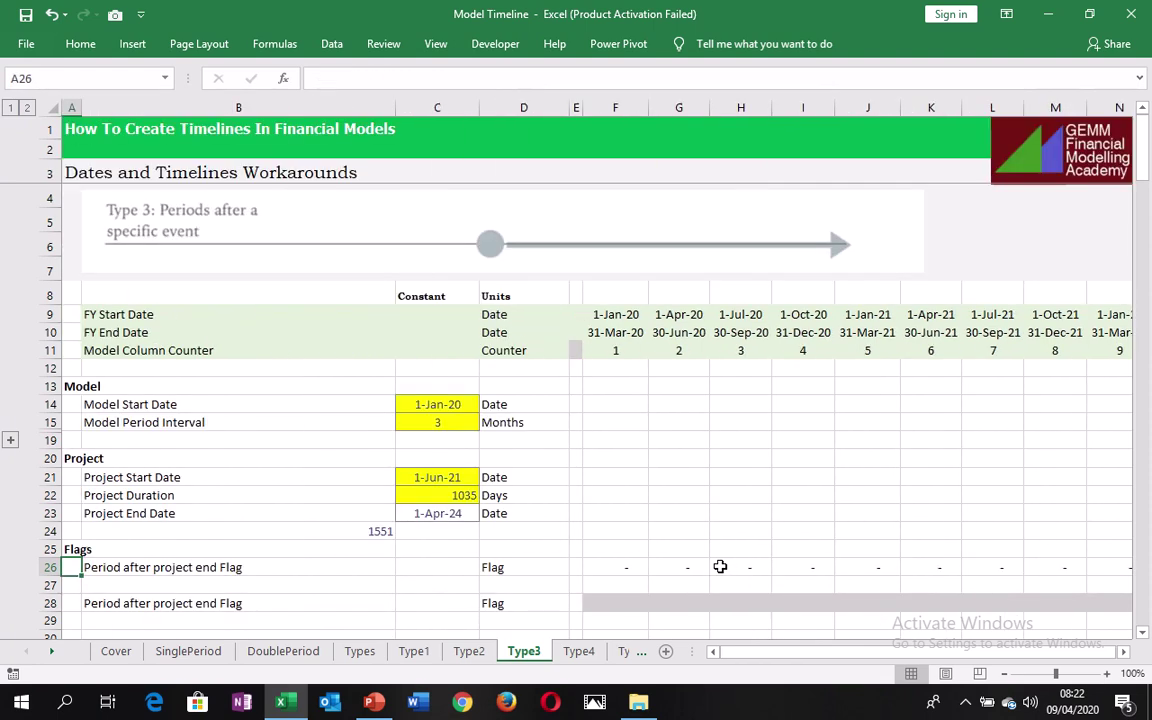
- Review the F26 flag formula, then begin an IF(AND) formula in F28
key("Right")
key("Right")
key("Right")
key("Right")
key("Right")
key("Down")
key("Down")
key("Down")
key("Down")
key("Down")
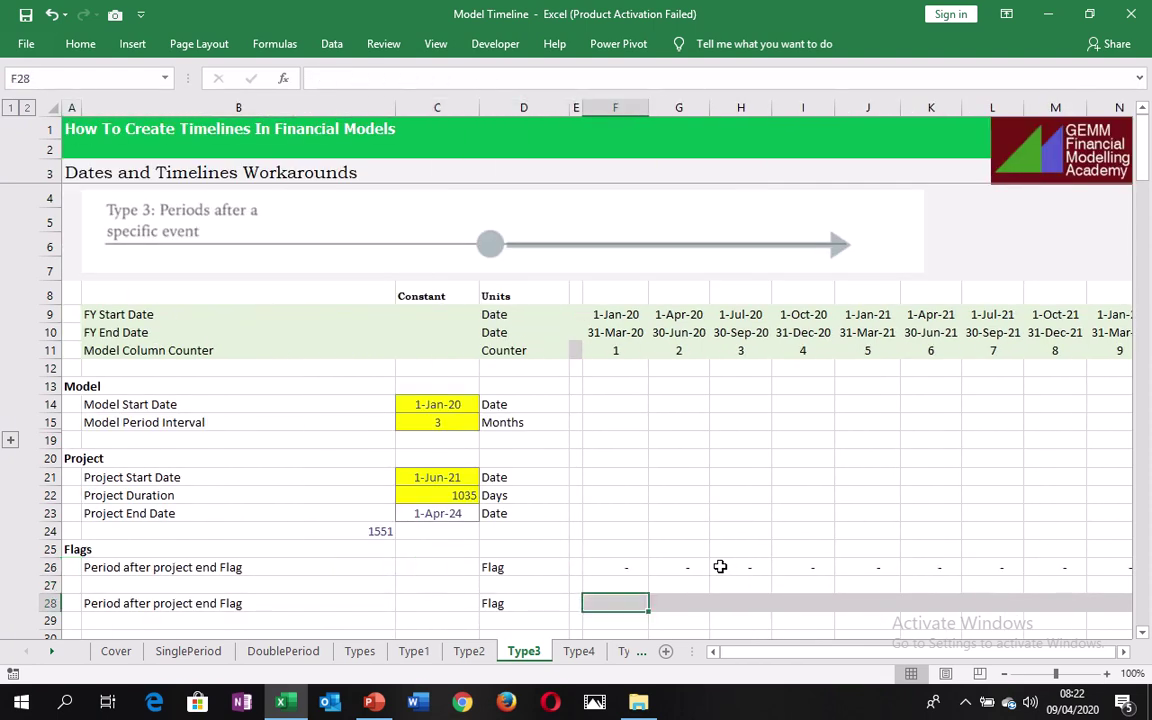
key("Up")
key("Up")
key("Up")
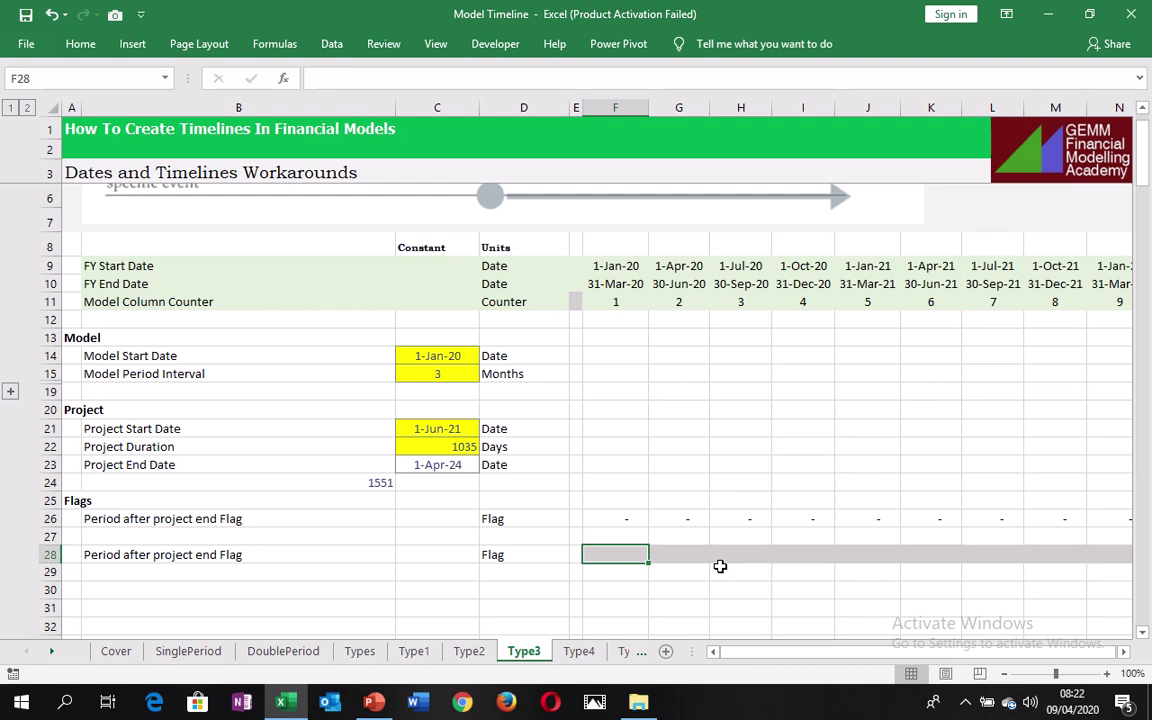
type("=")
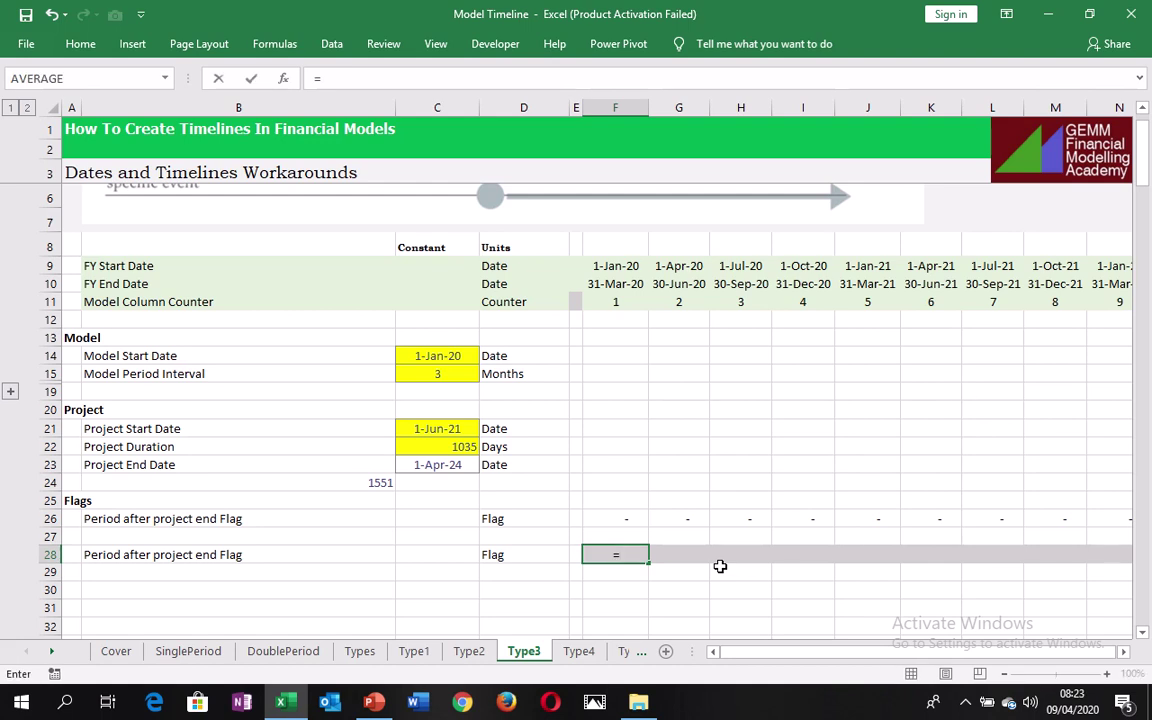
type("if")
key("Tab")
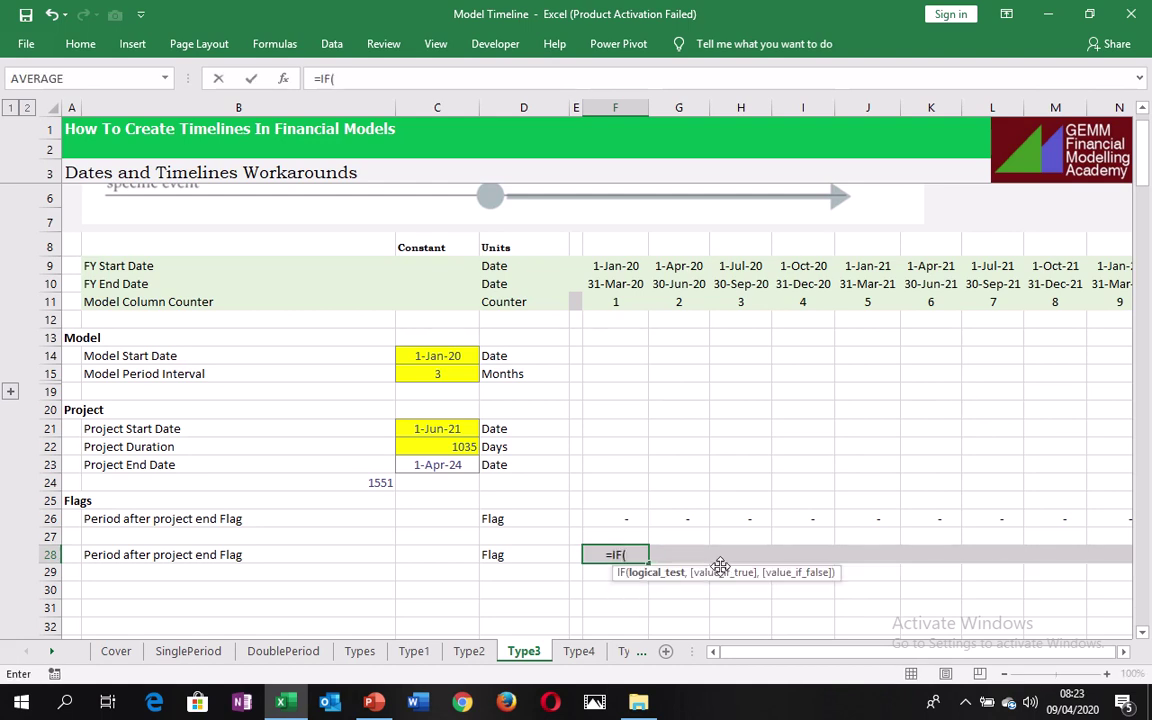
type("and")
key("Tab")
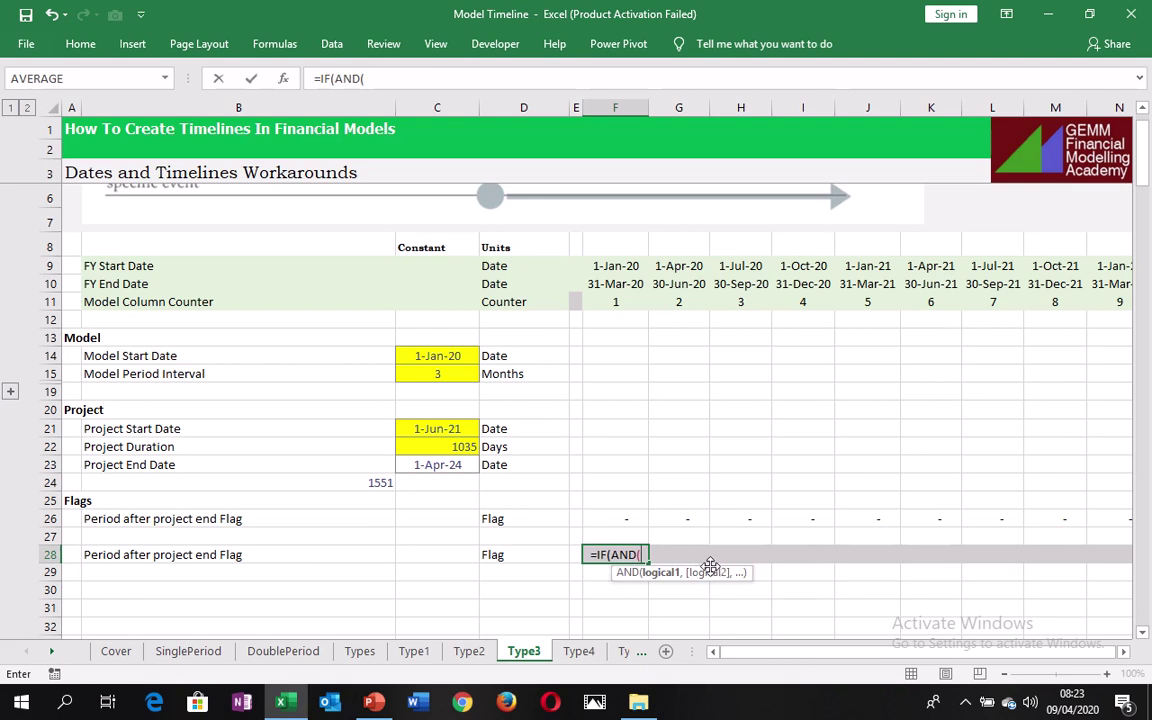
- Complete F28 as =IF(AND(F9>$C$23,F10>$C$23),1,0) with C23 absolute
left_click(611, 268)
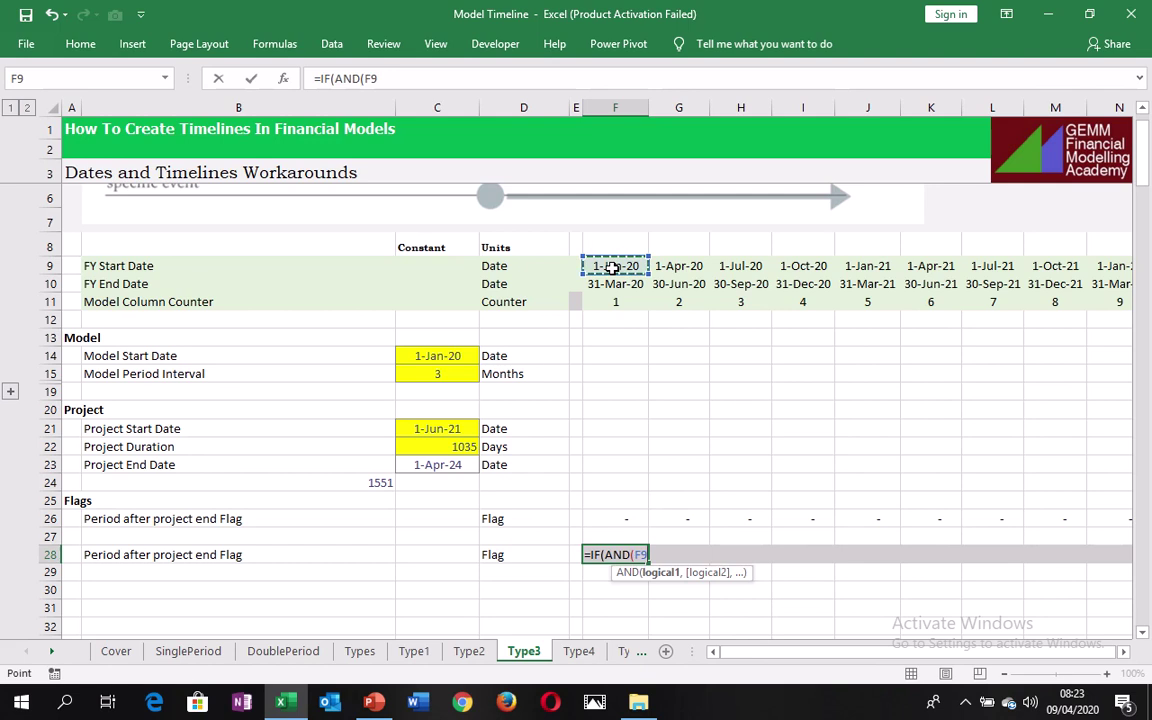
type(">")
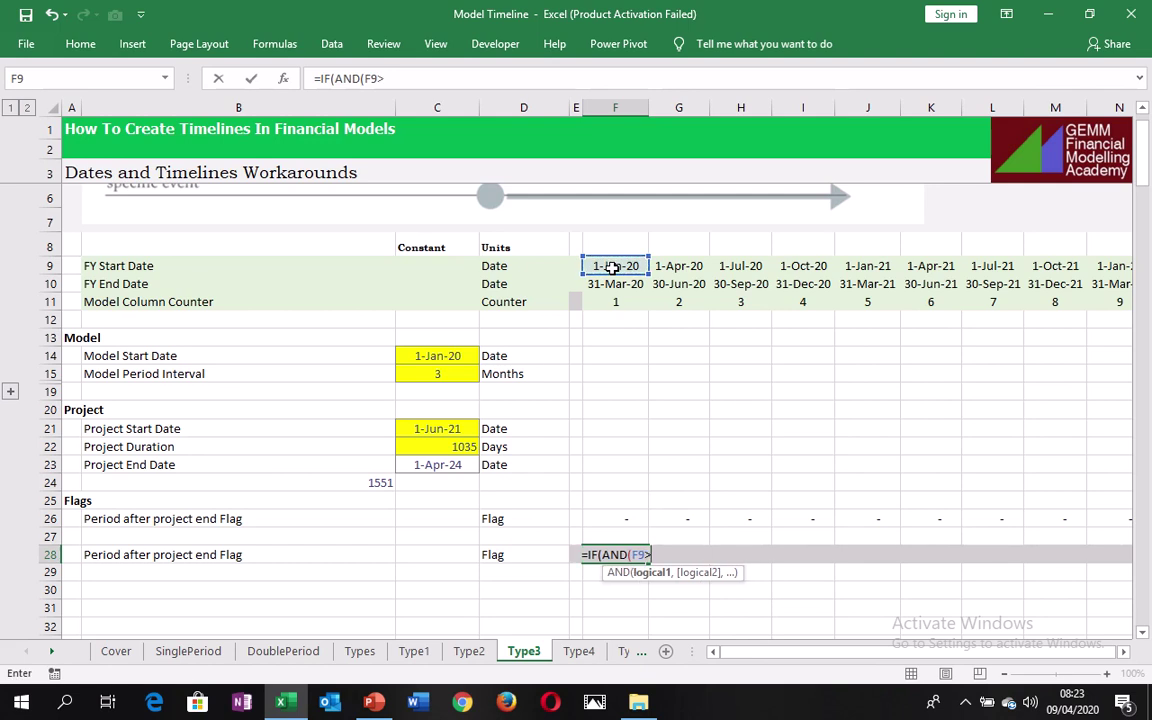
left_click(414, 467)
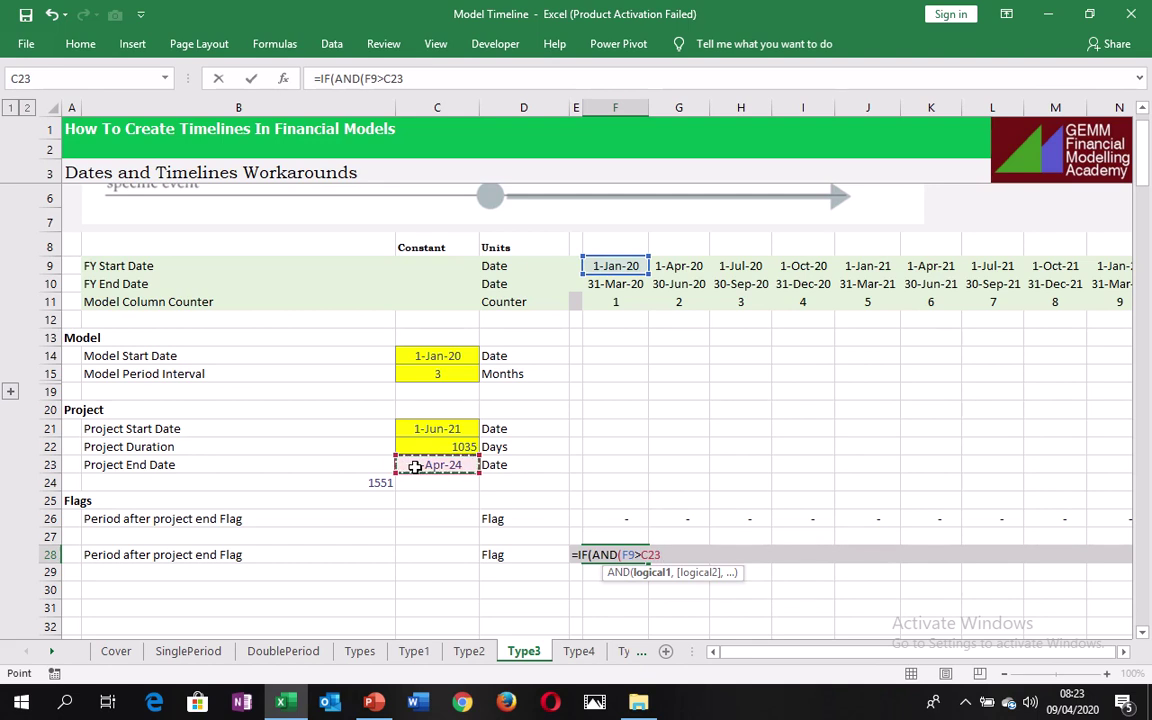
key("F4")
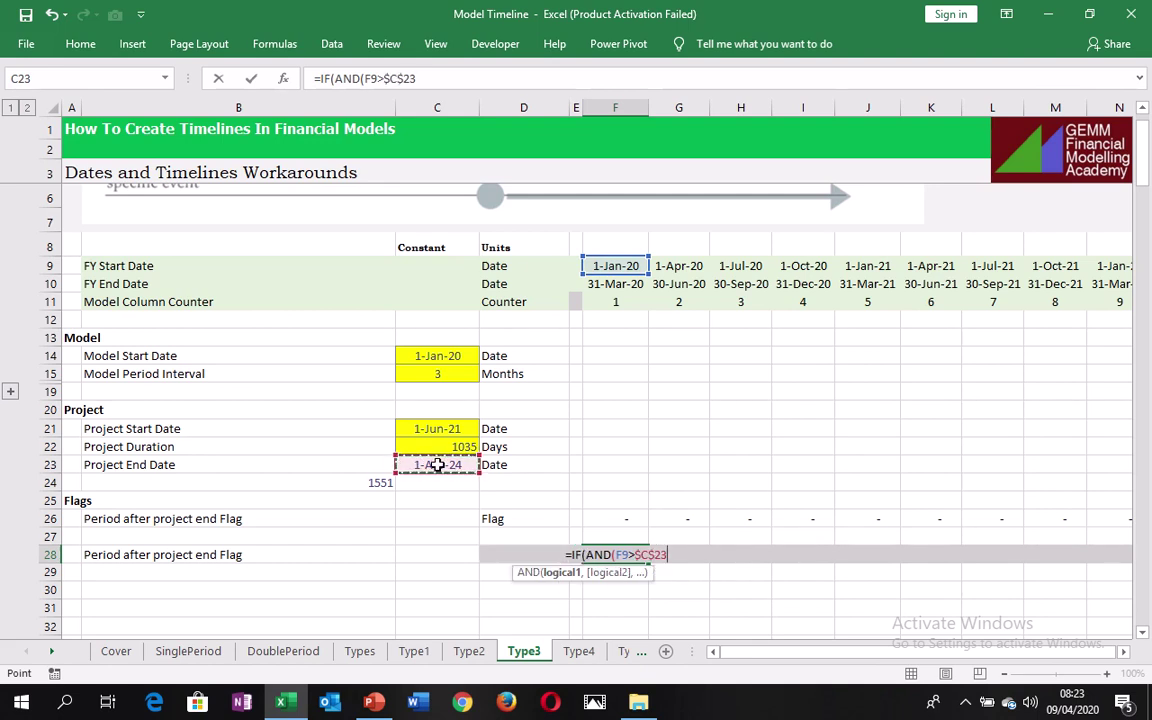
type(",")
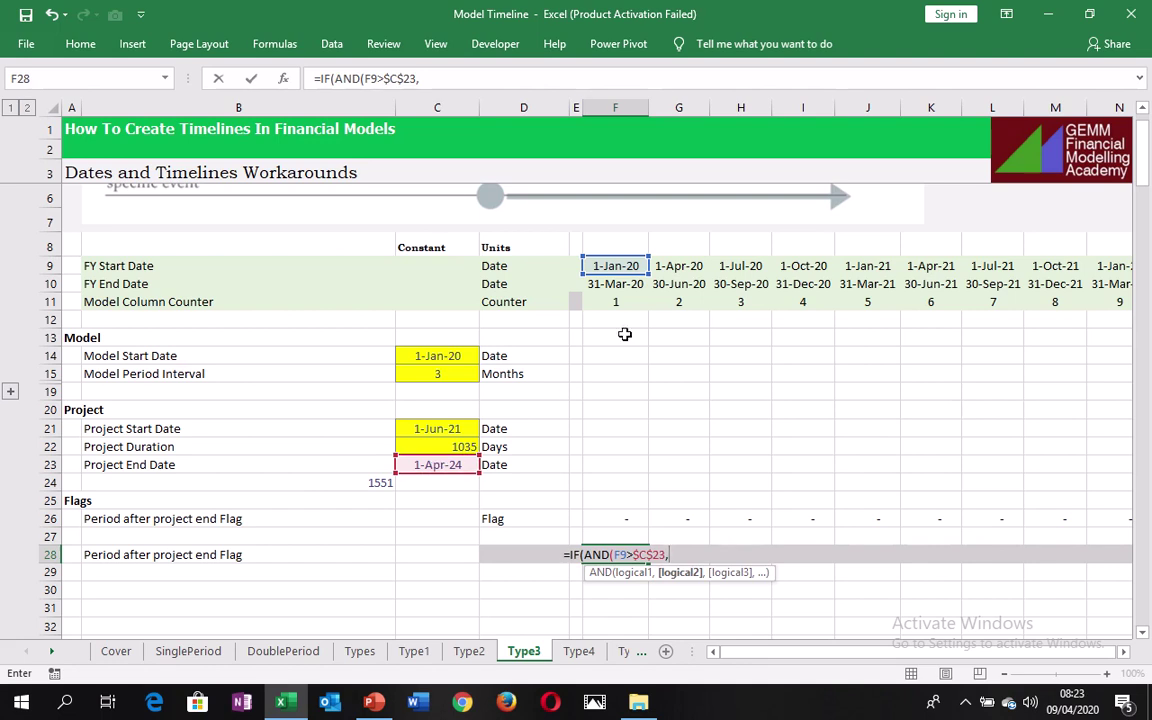
left_click(617, 289)
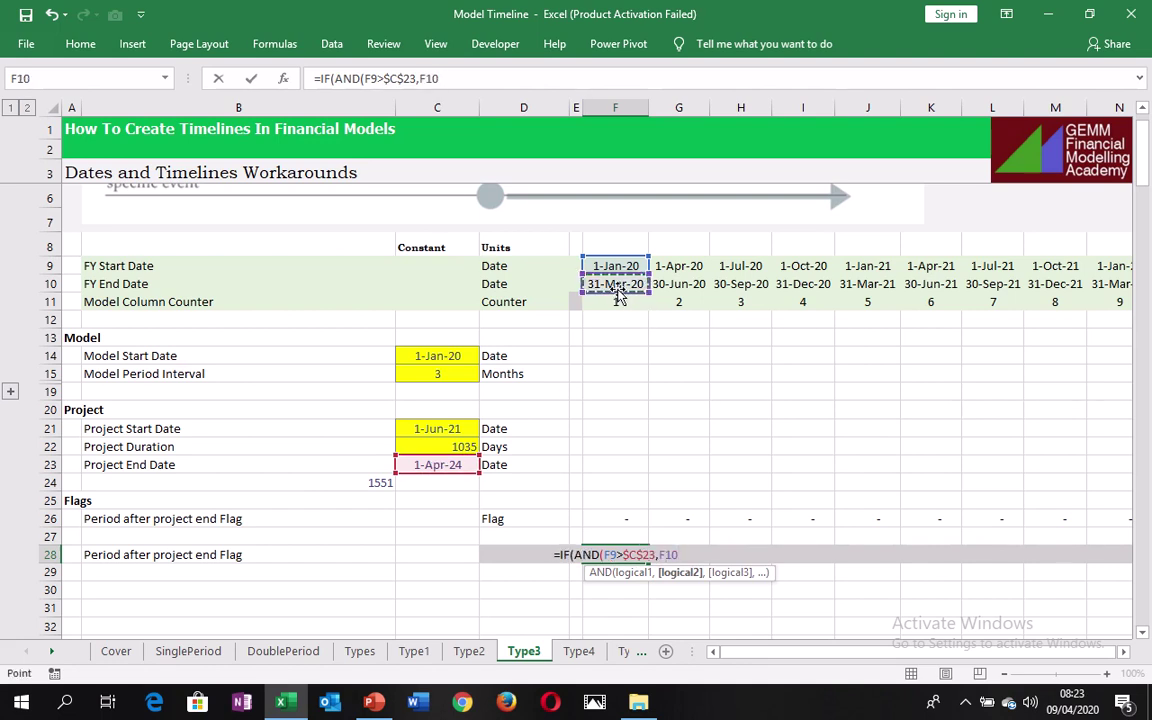
type(">")
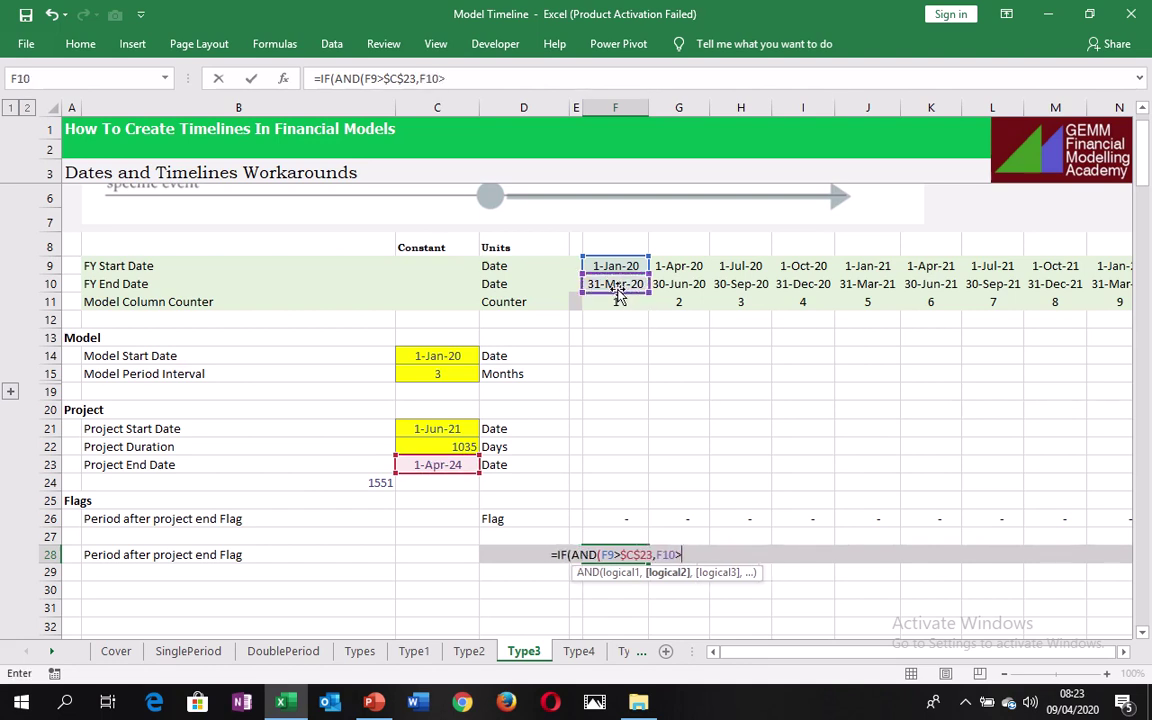
left_click(435, 465)
key("F4")
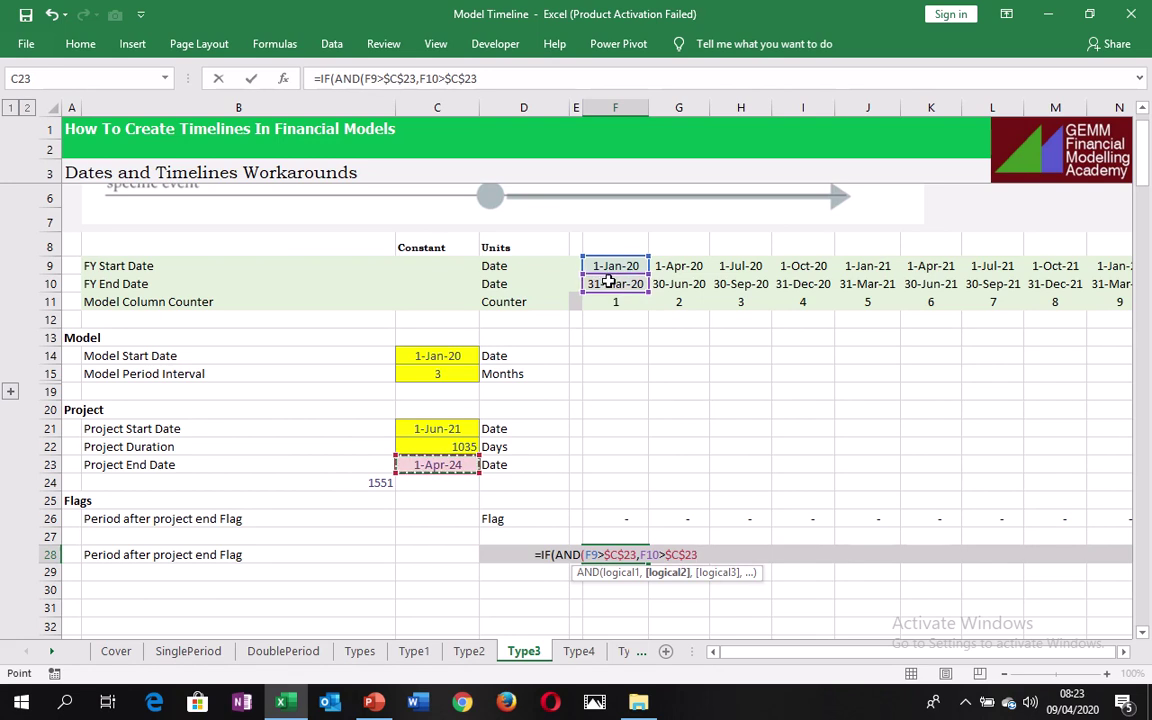
type(")")
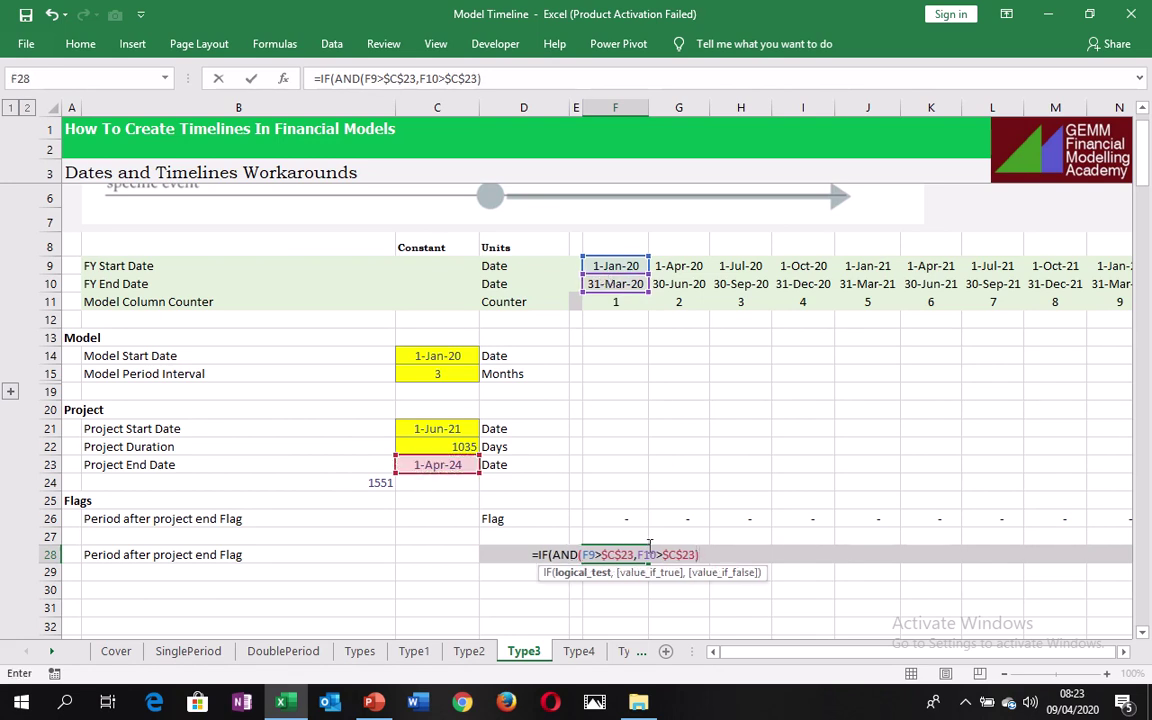
type(",")
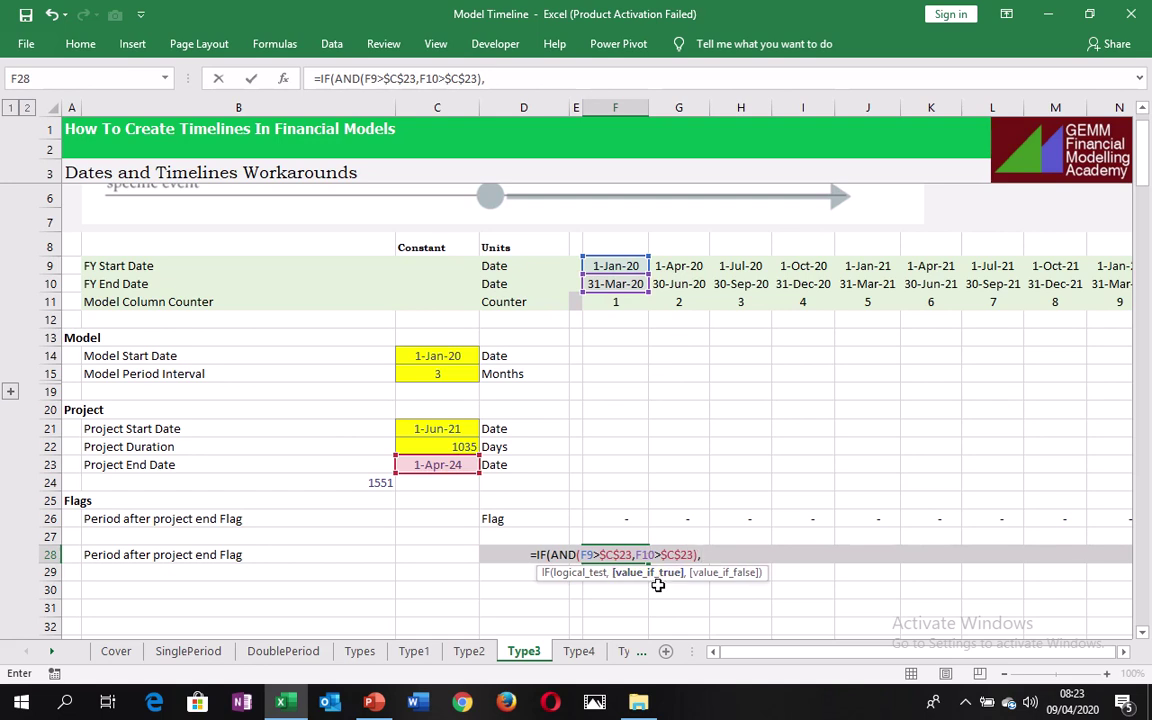
type("1,")
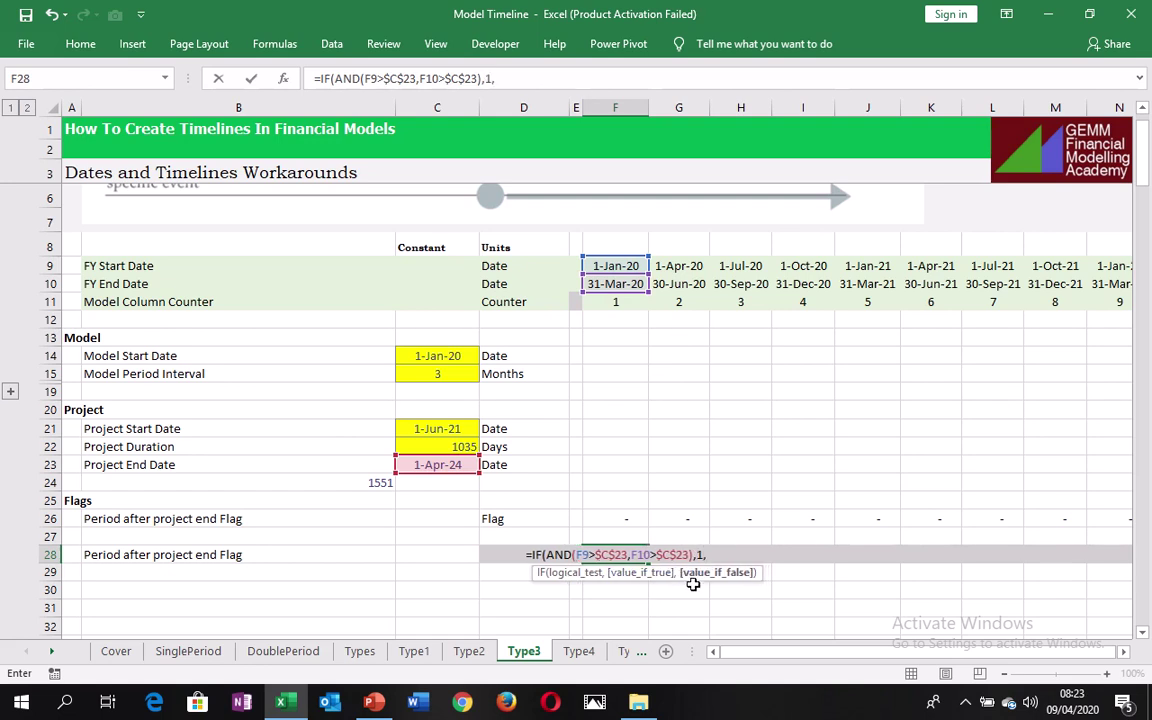
type("0")
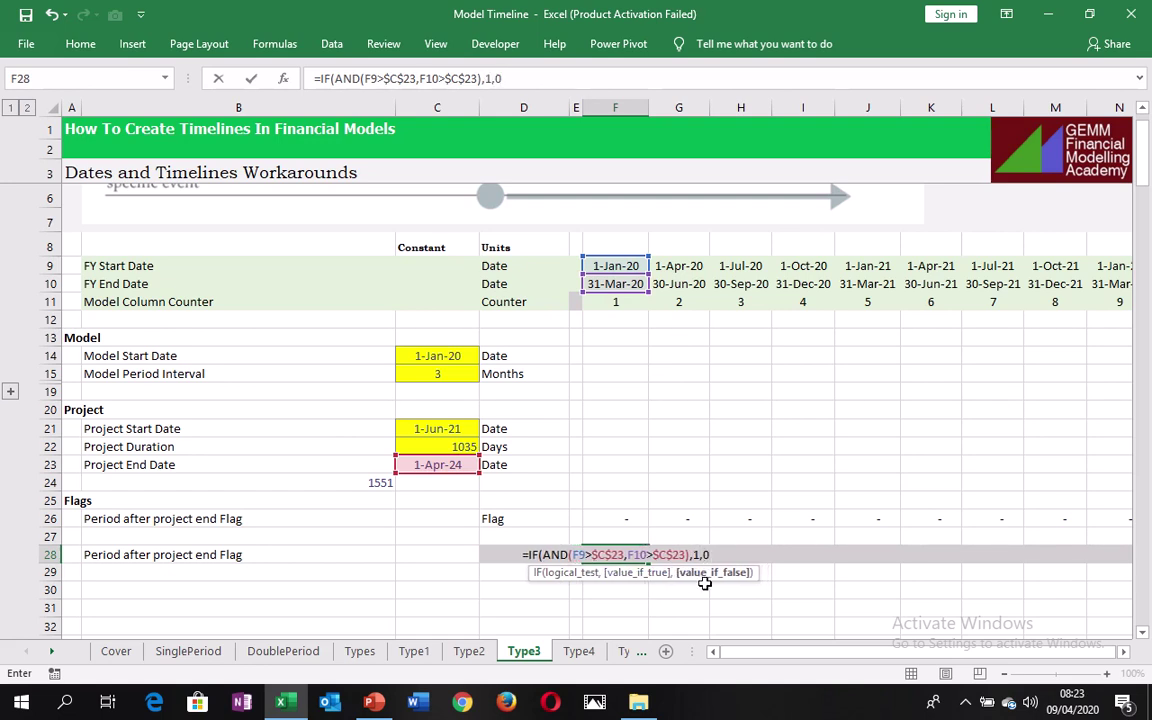
type(")")
key("ctrl+Return")
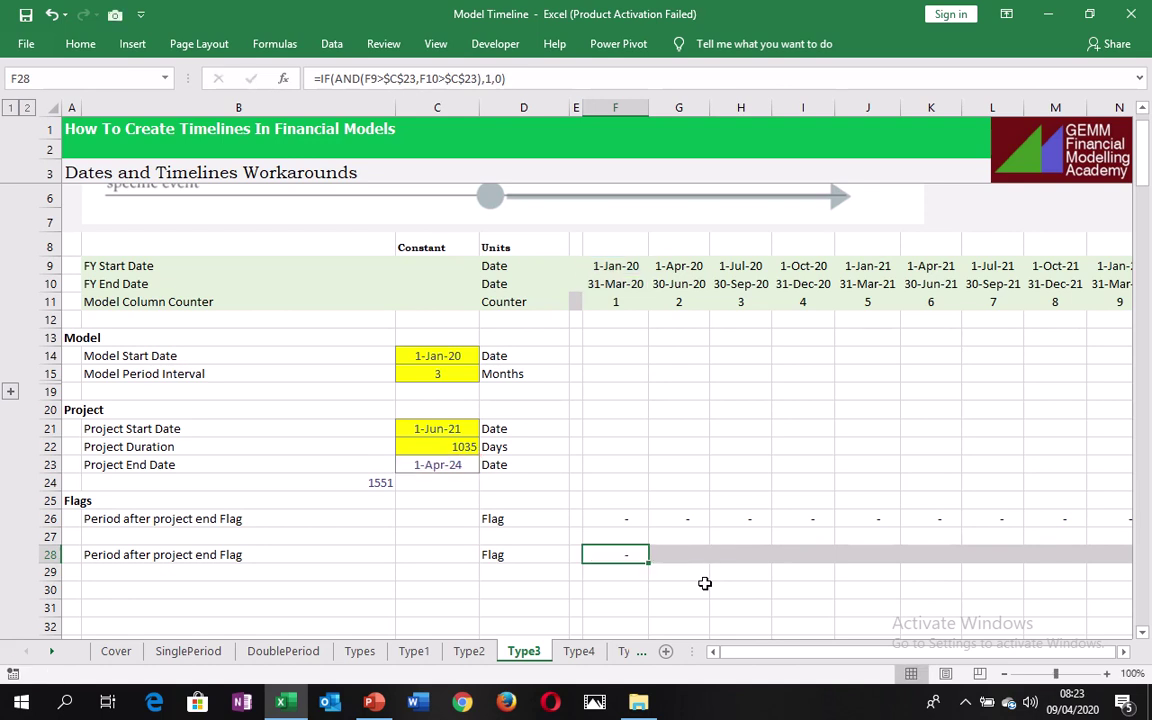
- Fill the F28 flag formula right across row 28 and step along the results
scroll(705, 583, "right", 6)
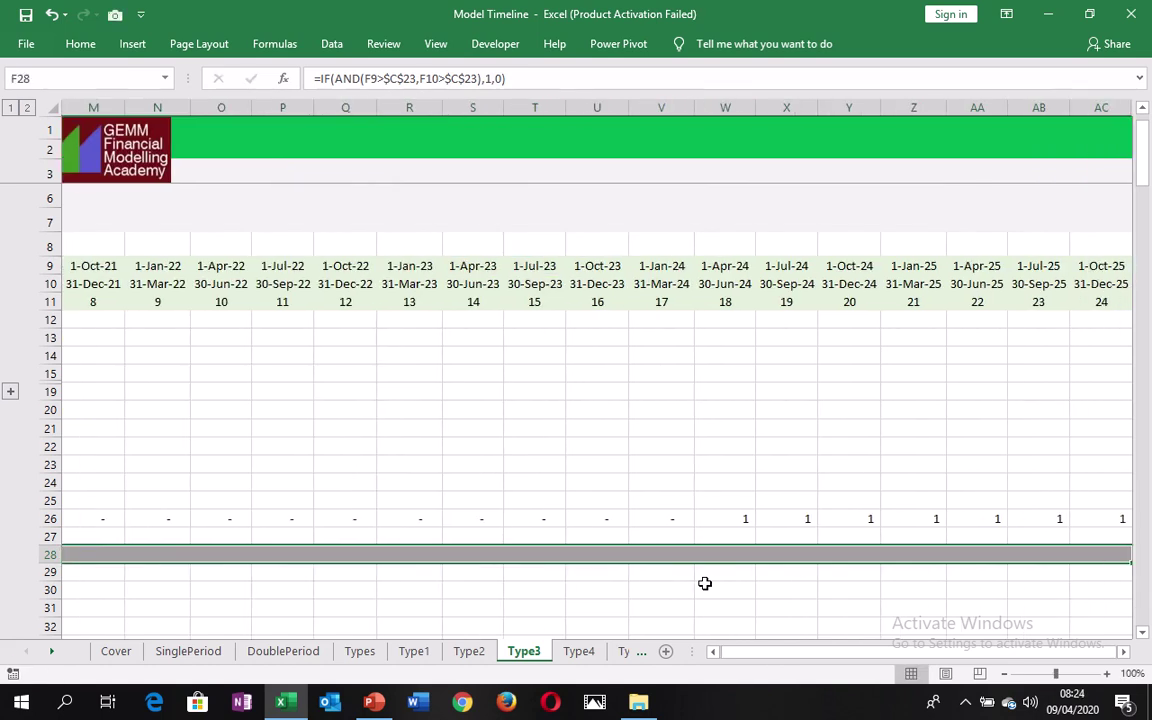
key("ctrl+r")
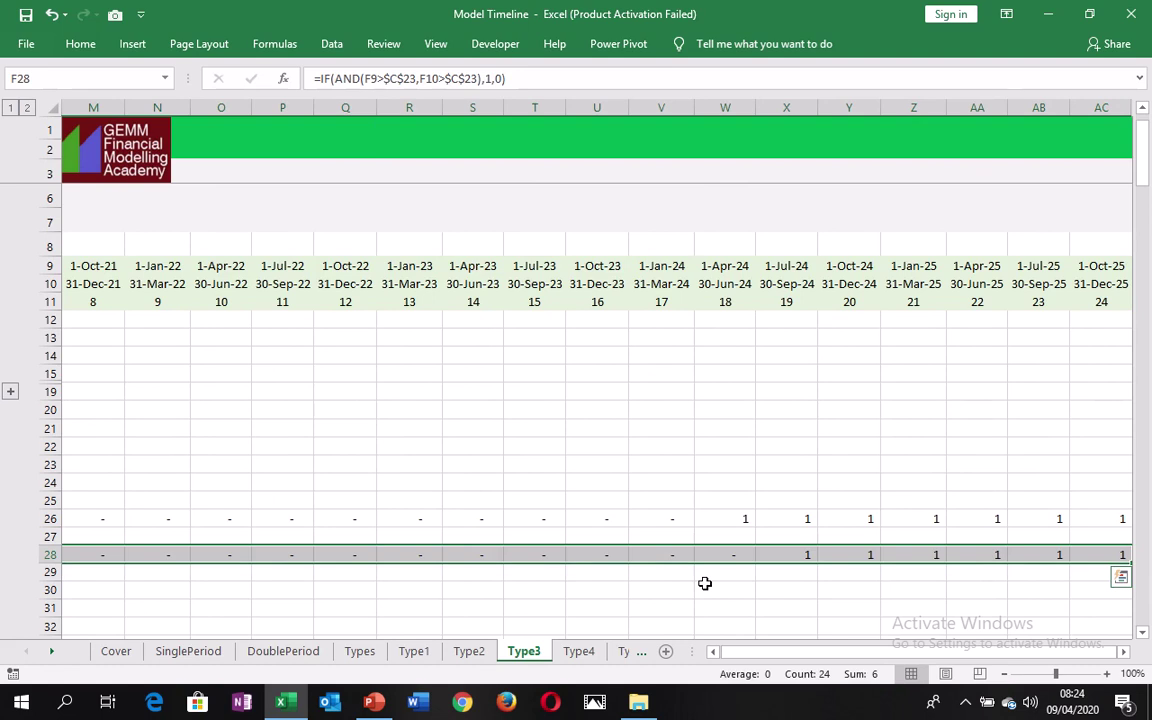
key("Up")
key("Left")
key("Left")
key("Left")
key("Left")
key("Left")
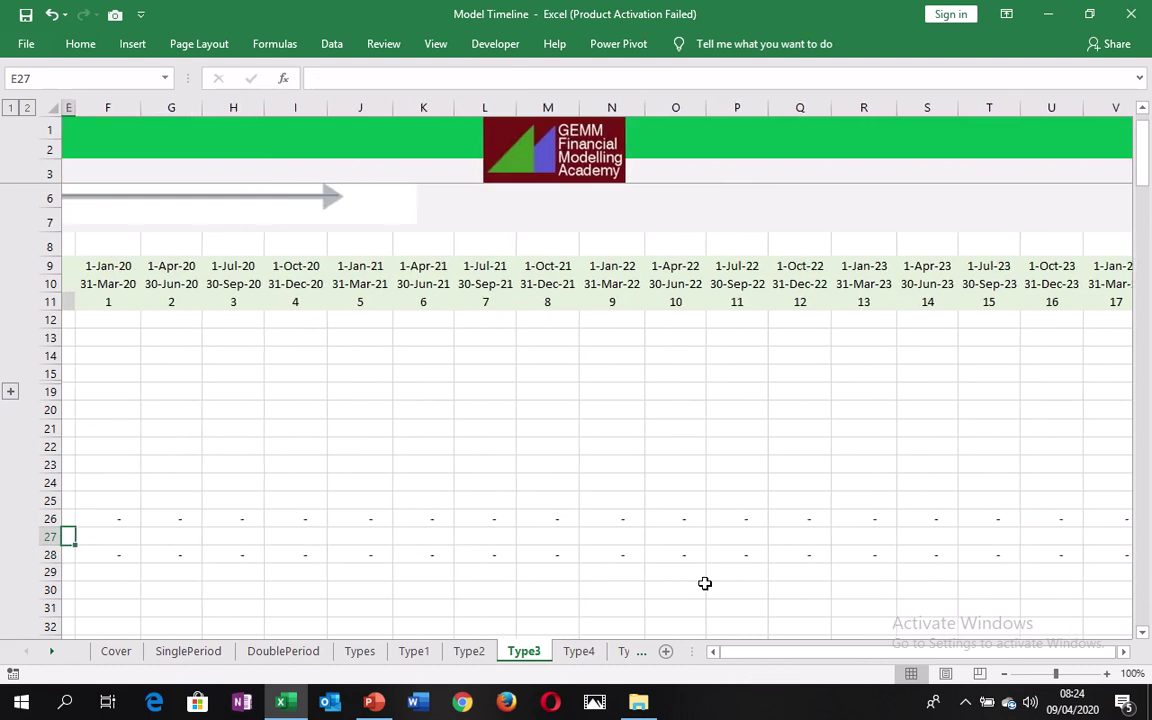
key("Down")
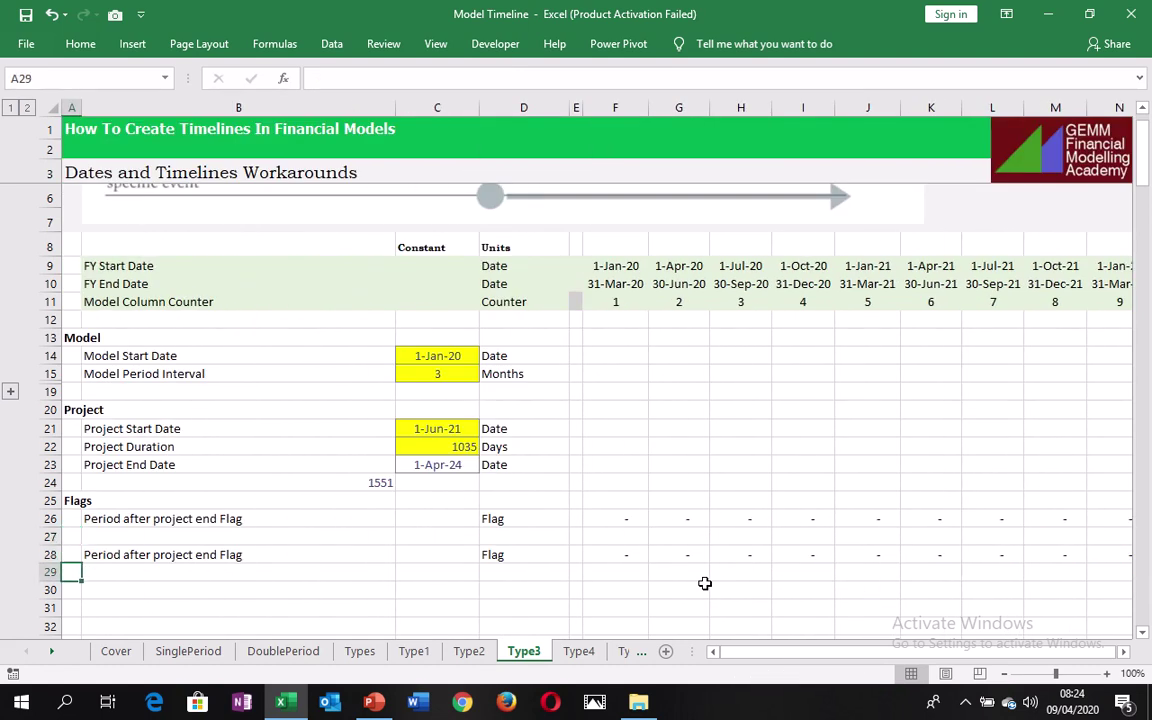
key("Right")
key("Right")
key("Right")
key("Right")
key("Right")
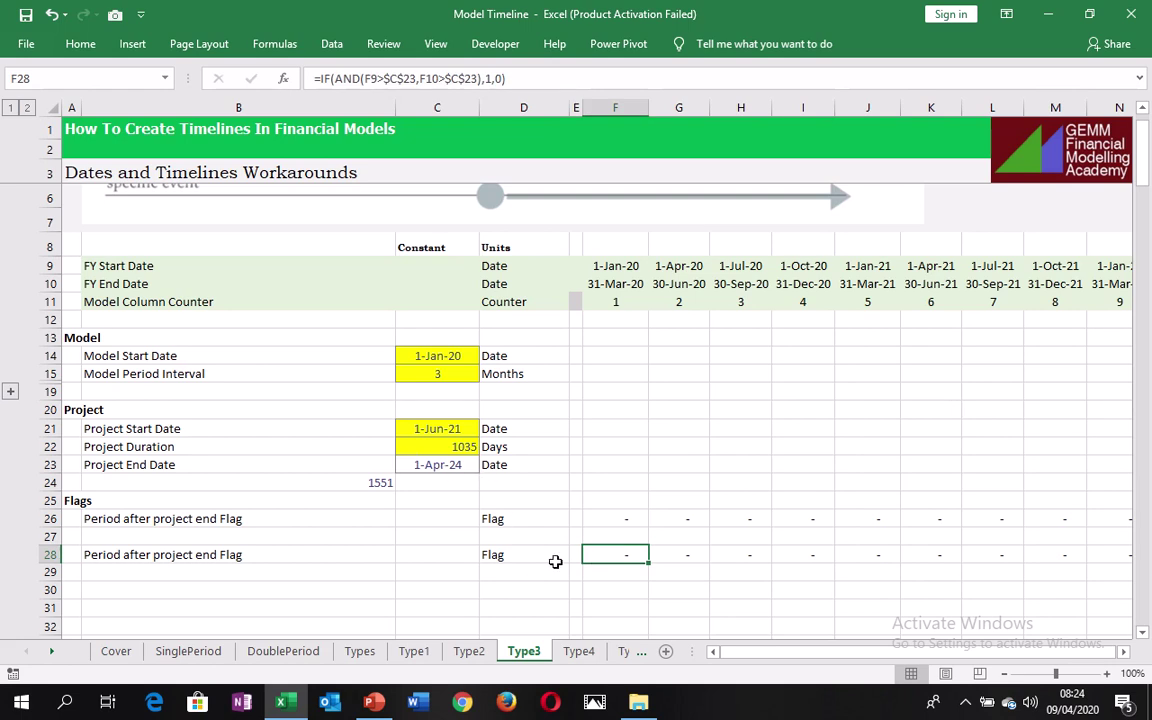
key("Right")
key("Right")
key("Right")
key("Right")
key("Right")
key("Right")
key("Right")
key("Right")
key("Right")
key("Right")
key("Right")
key("Right")
key("Right")
key("Right")
key("Right")
key("Right")
key("Right")
key("Right")
key("Right")
key("Right")
key("Left")
key("Left")
key("Left")
key("Left")
key("Left")
key("Left")
- Inspect the W28 flag for the 1-Apr-24 period and earlier period formulas
key("ctrl+space")
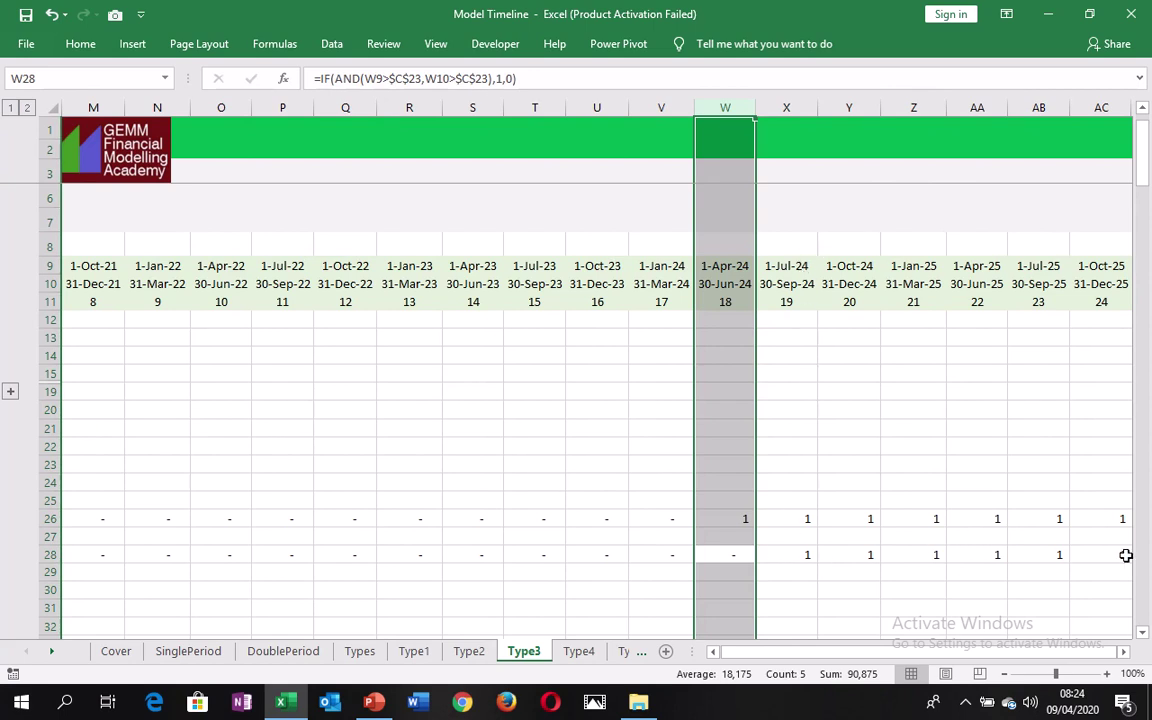
left_click(734, 551)
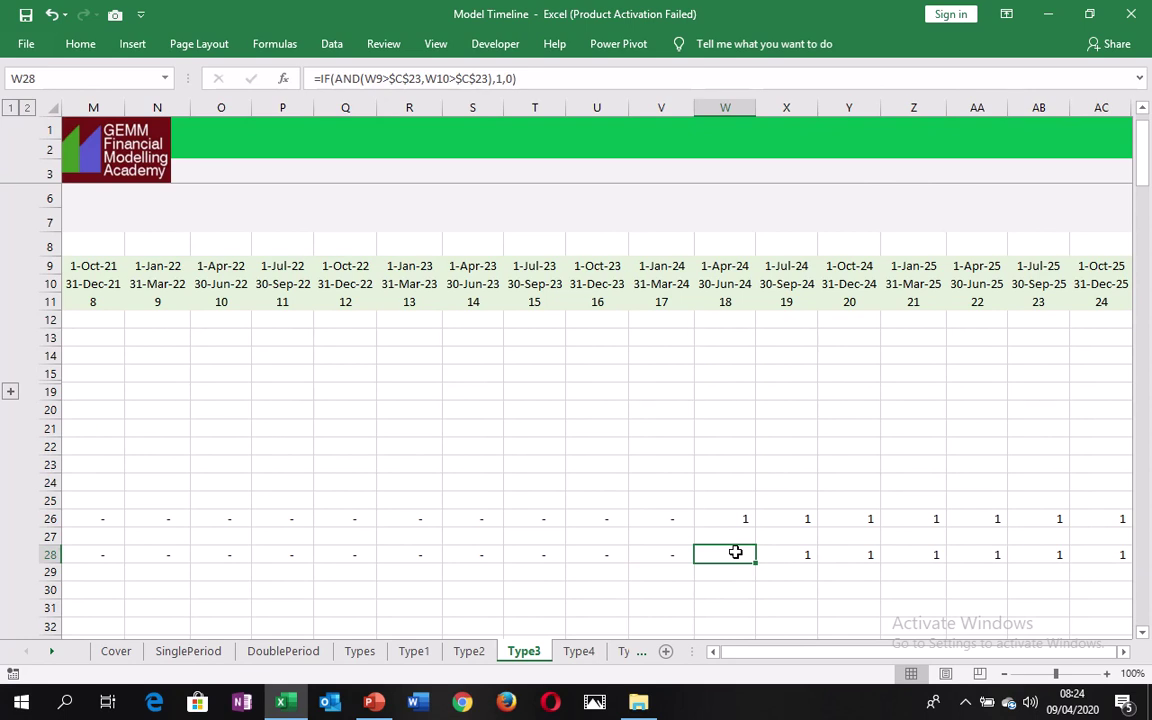
key("Left")
key("Left")
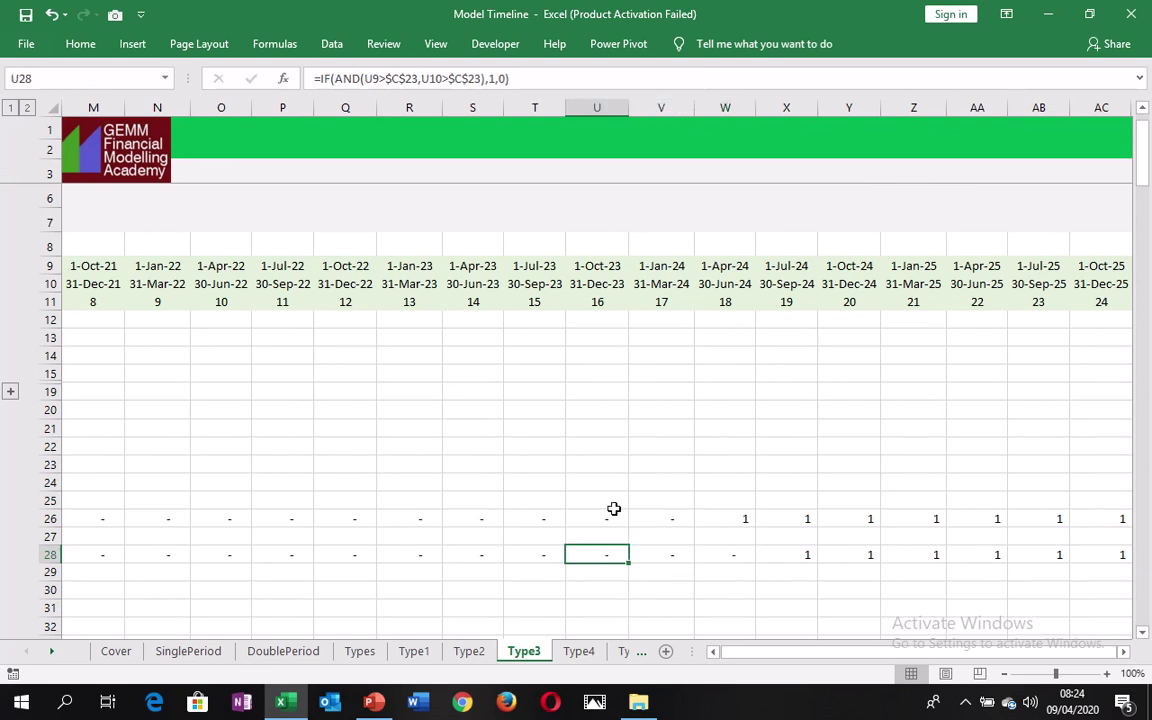
key("Left")
key("Left")
key("Home")
key("Right")
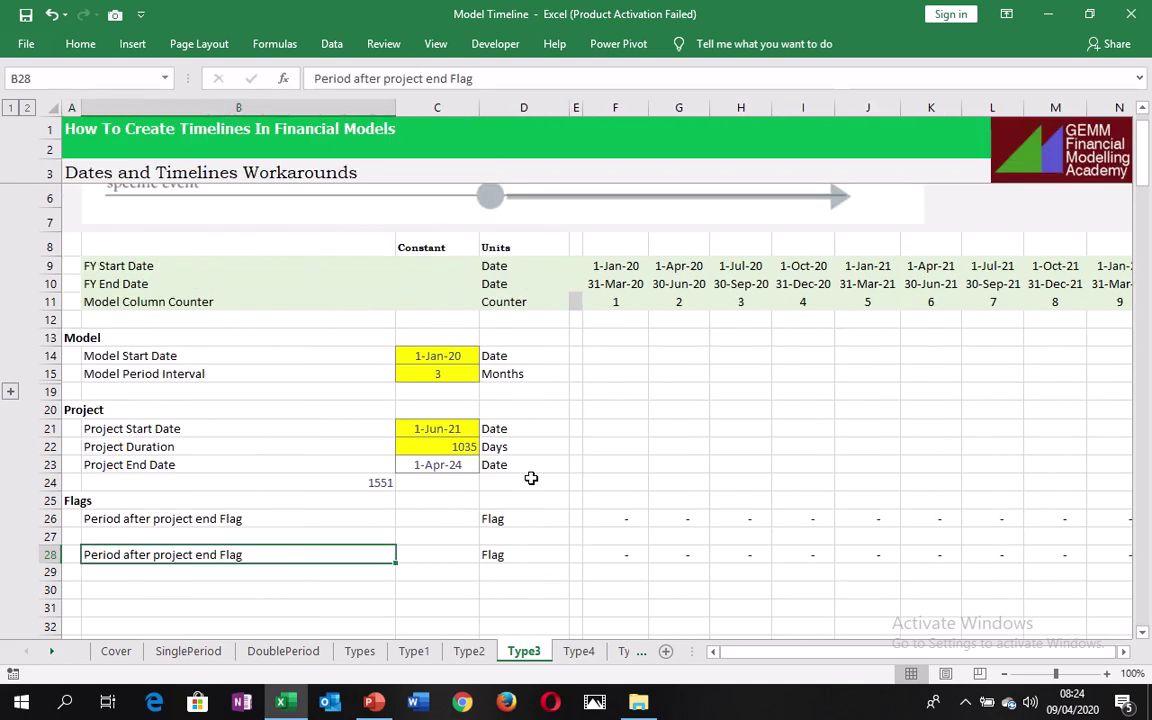
key("Up")
key("Up")
key("Up")
key("Up")
key("Up")
key("Up")
key("Up")
key("Up")
key("Up")
key("Up")
key("Up")
key("Up")
key("Up")
key("Up")
key("Up")
key("Up")
key("Up")
key("Up")
key("Up")
key("Up")
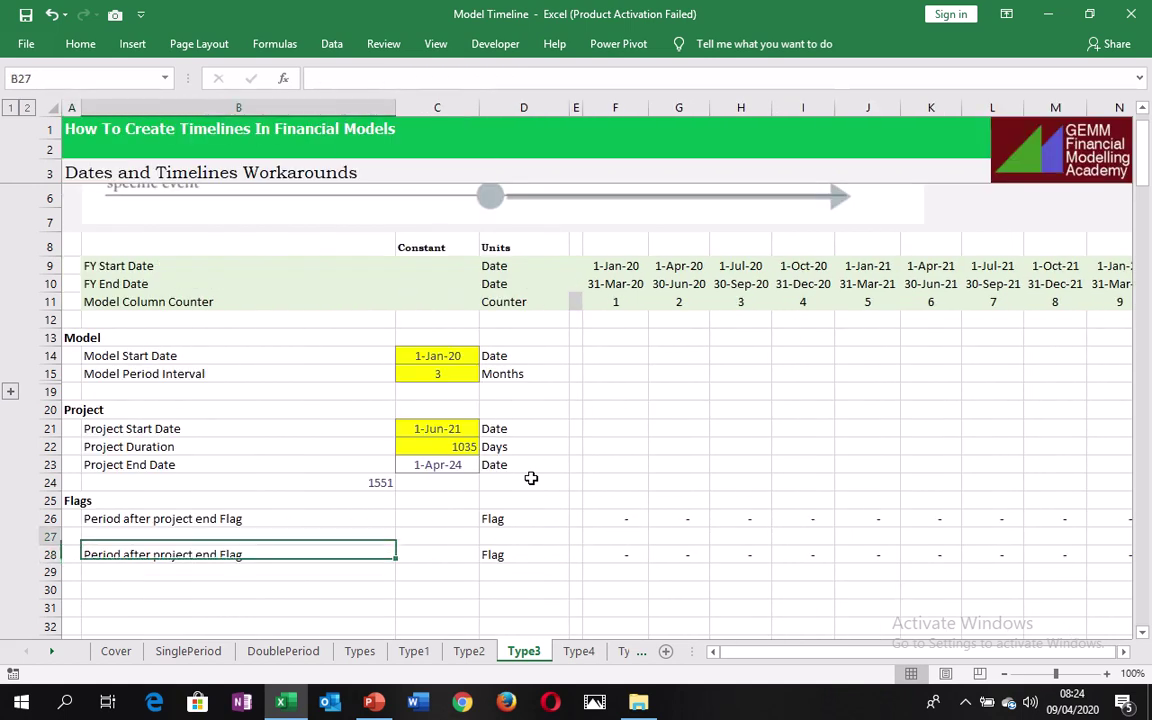
key("Down")
key("Down")
key("Down")
key("Down")
key("Down")
key("Down")
key("Down")
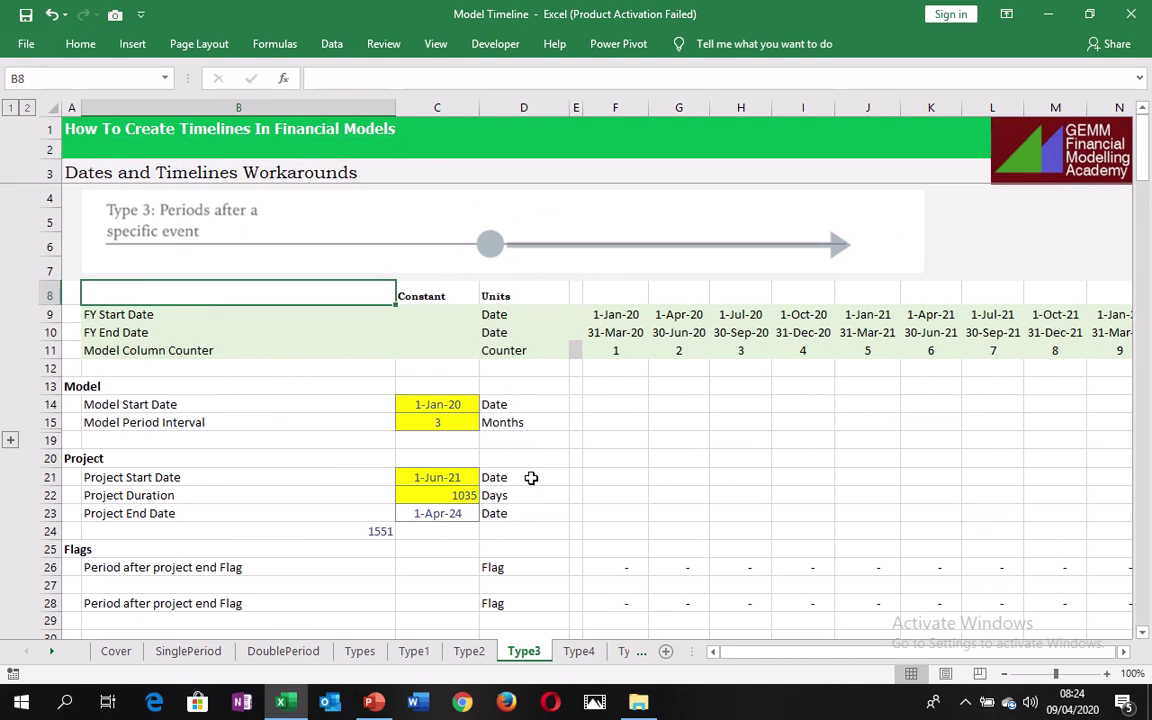